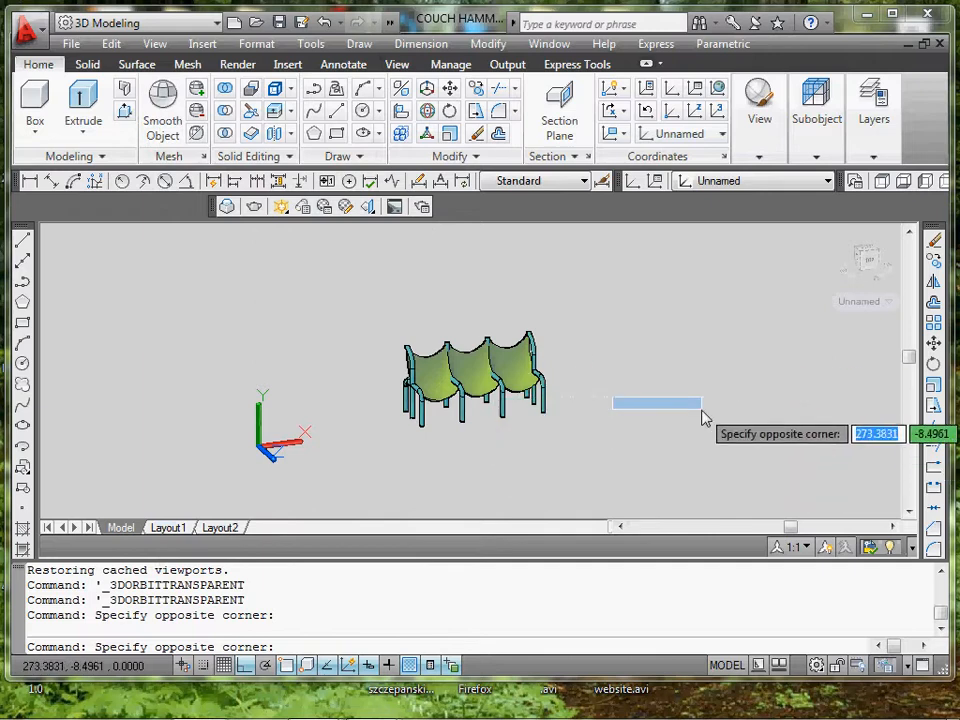
- Set the user coordinate system to the preset Top orientation
{"action": "left_click", "coordinate": [702, 405]}
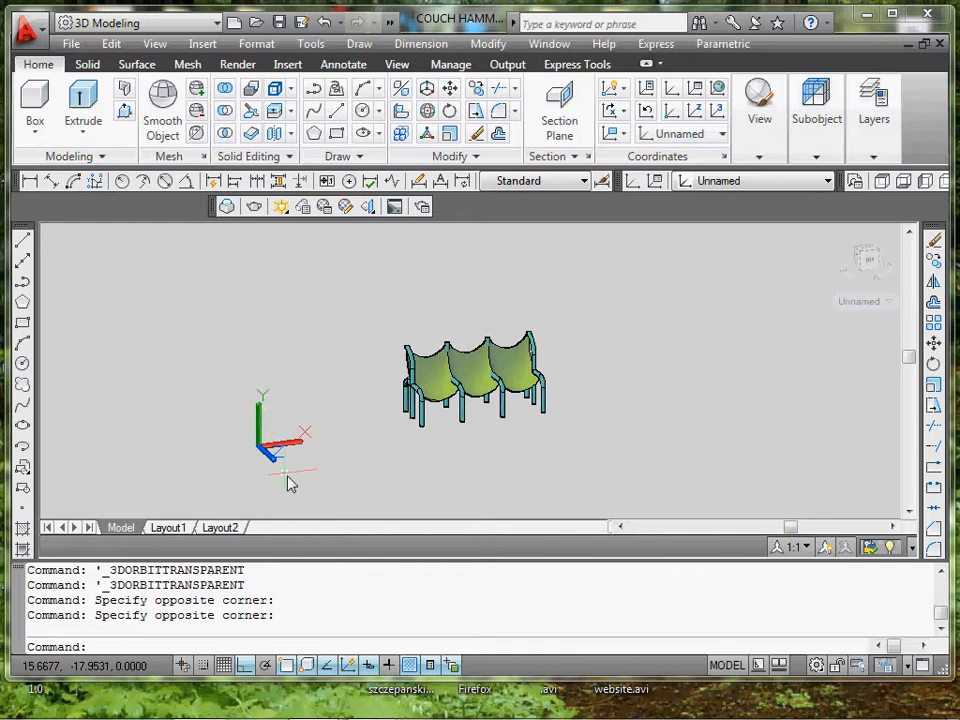
{"action": "left_click", "coordinate": [735, 181]}
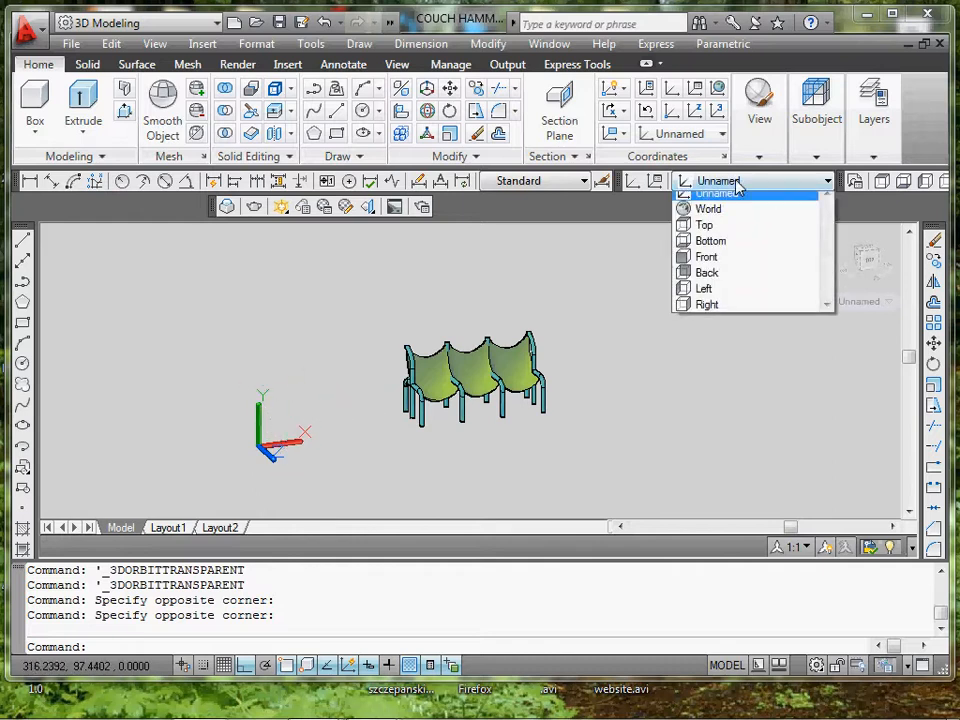
{"action": "left_click", "coordinate": [712, 232]}
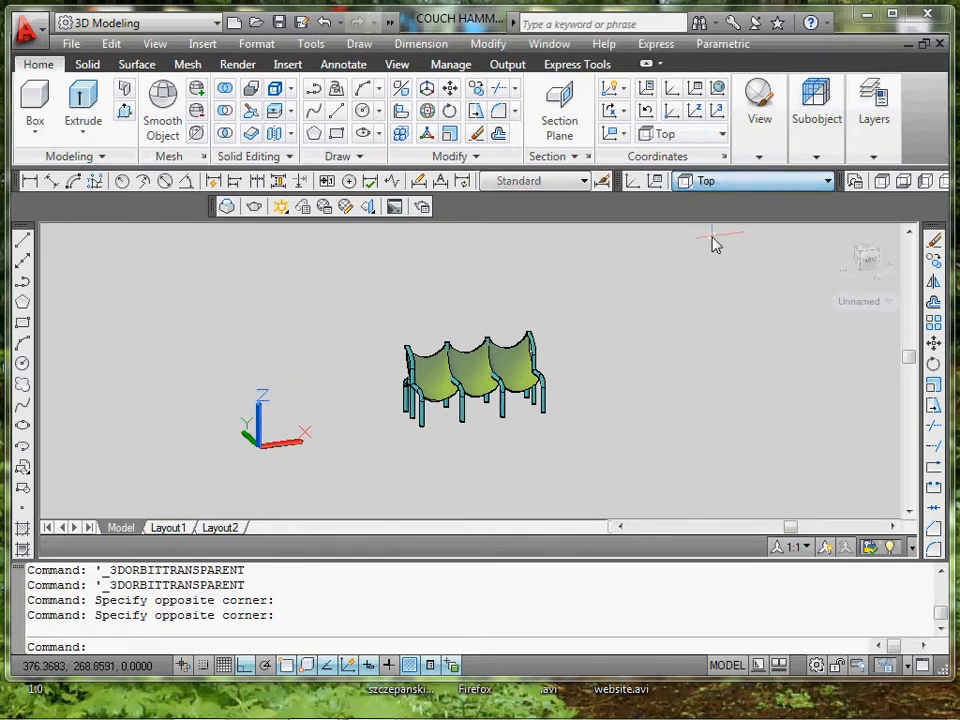
- Draw a circle around the three-seat couch, centred at the middle seat, with a radius of about 130 units
{"action": "middle_click_drag", "start_coordinate": [257, 450], "coordinate": [47, 317], "text": "shift"}
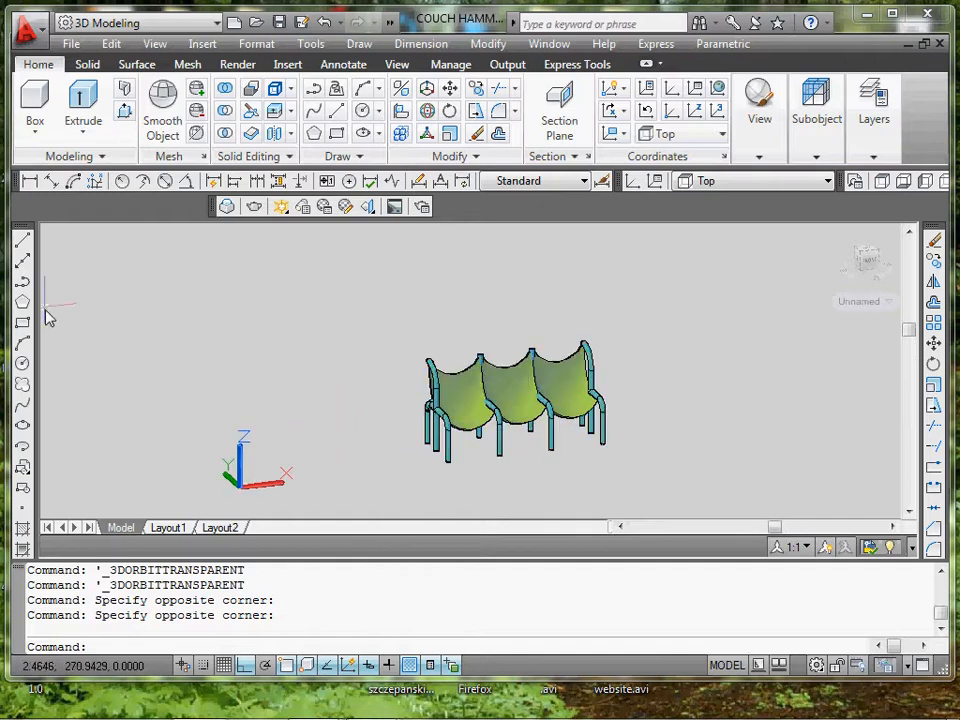
{"action": "left_click", "coordinate": [22, 363]}
{"action": "scroll", "coordinate": [518, 390], "scroll_direction": "up", "scroll_amount": 4}
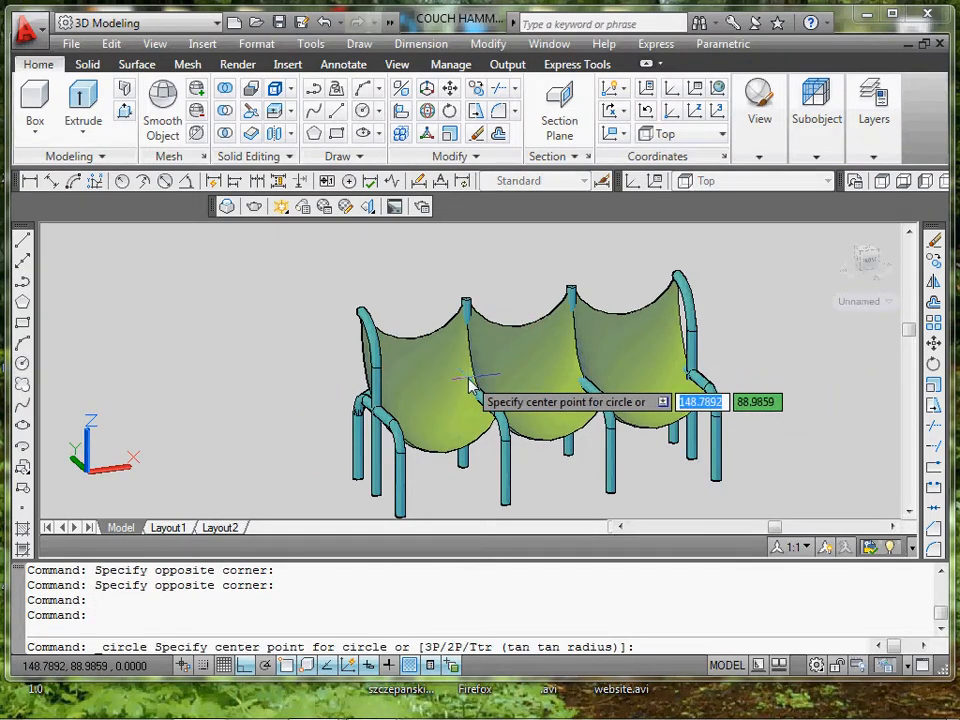
{"action": "left_click", "coordinate": [482, 400]}
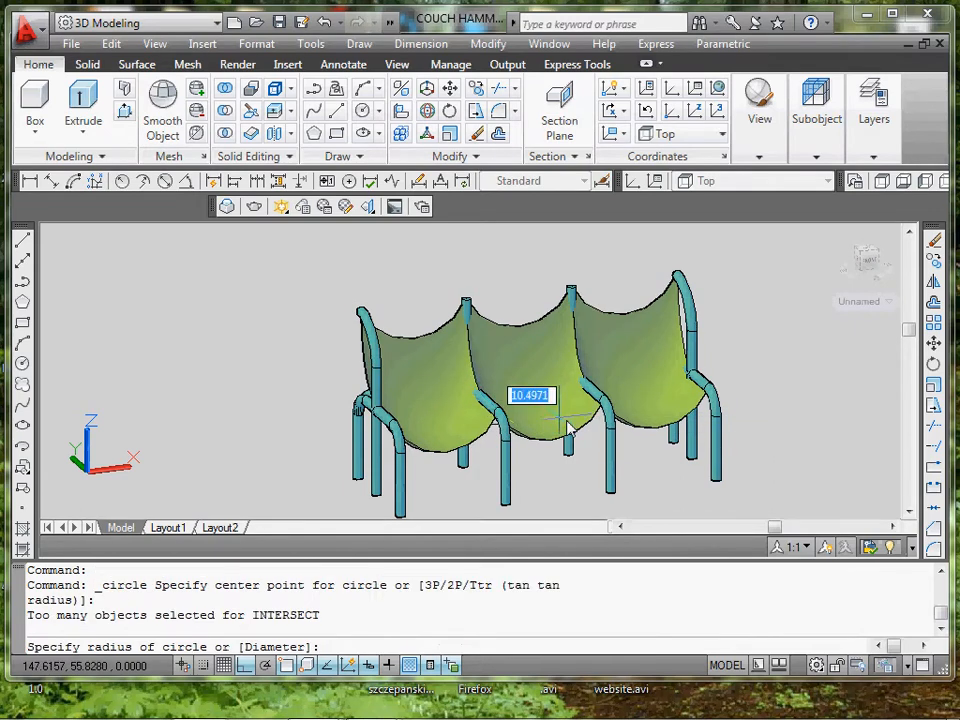
{"action": "scroll", "coordinate": [567, 428], "scroll_direction": "down", "scroll_amount": 4}
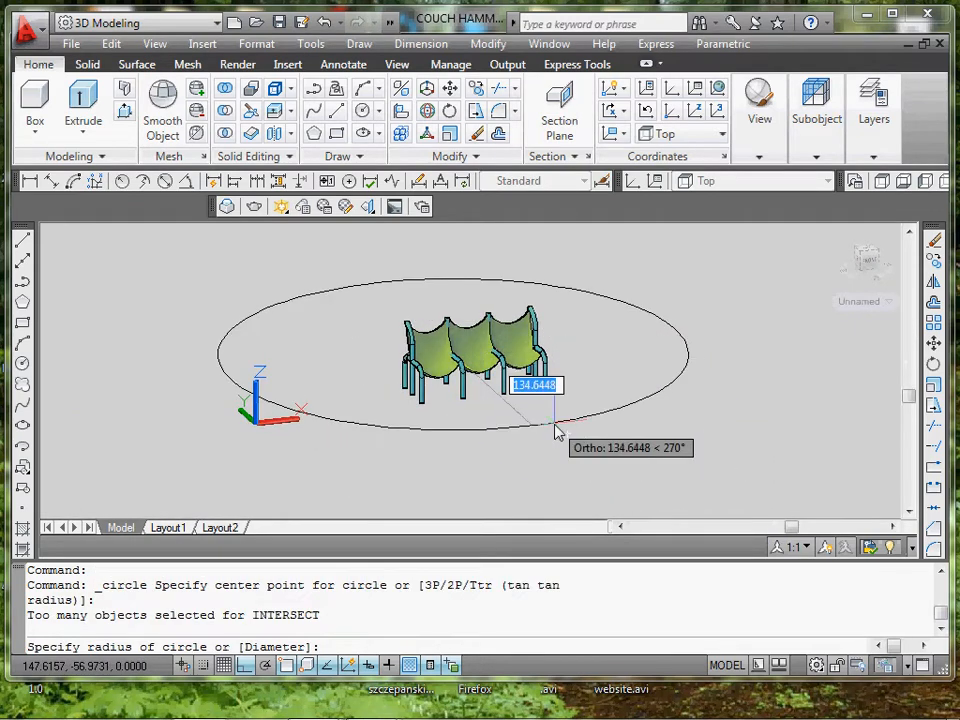
{"action": "left_click", "coordinate": [554, 427]}
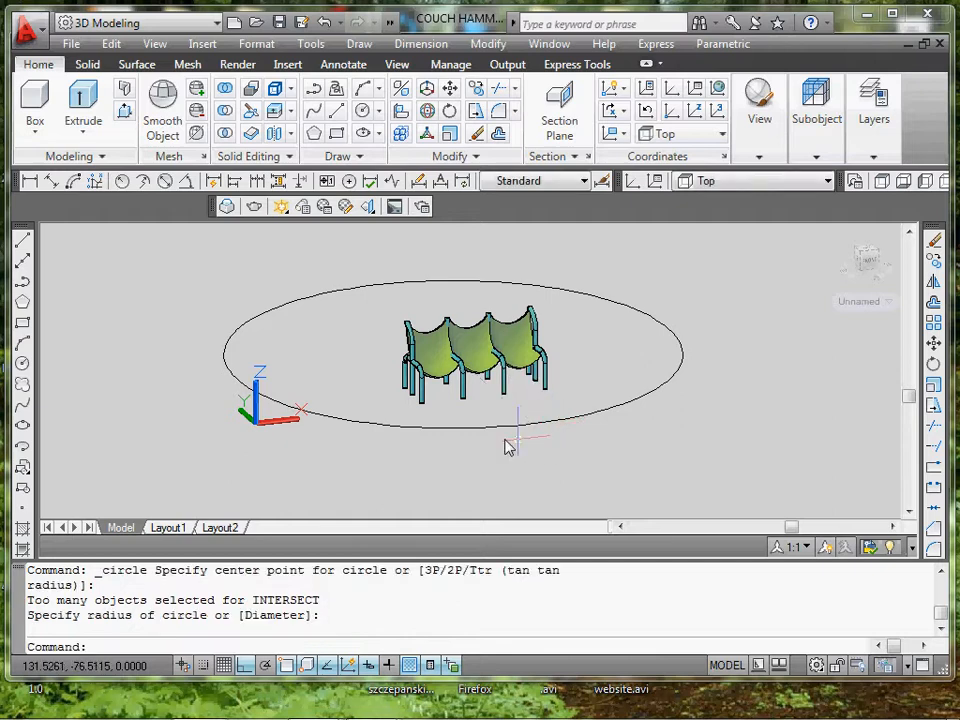
- Move the circle about 26 units in the negative Y direction
{"action": "mouse_move", "coordinate": [491, 435]}
{"action": "middle_mouse_down", "text": "shift"}
{"action": "mouse_move", "coordinate": [471, 452]}
{"action": "mouse_move", "coordinate": [531, 437]}
{"action": "mouse_move", "coordinate": [559, 415]}
{"action": "mouse_move", "coordinate": [523, 461]}
{"action": "mouse_move", "coordinate": [403, 467]}
{"action": "mouse_move", "coordinate": [491, 473]}
{"action": "mouse_move", "coordinate": [484, 451]}
{"action": "middle_mouse_up", "text": "shift"}
{"action": "middle_click_drag", "start_coordinate": [420, 452], "coordinate": [574, 466]}
{"action": "left_click", "coordinate": [453, 378]}
{"action": "left_click", "coordinate": [338, 433]}
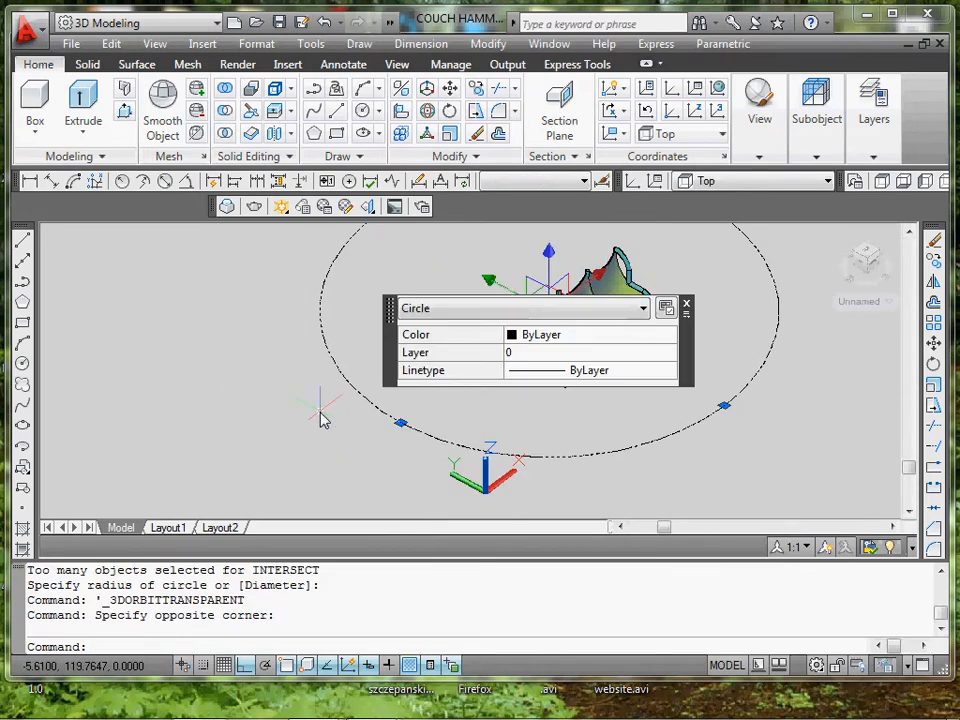
{"action": "type", "text": "m"}
{"action": "key", "text": "Return"}
{"action": "left_click", "coordinate": [313, 414]}
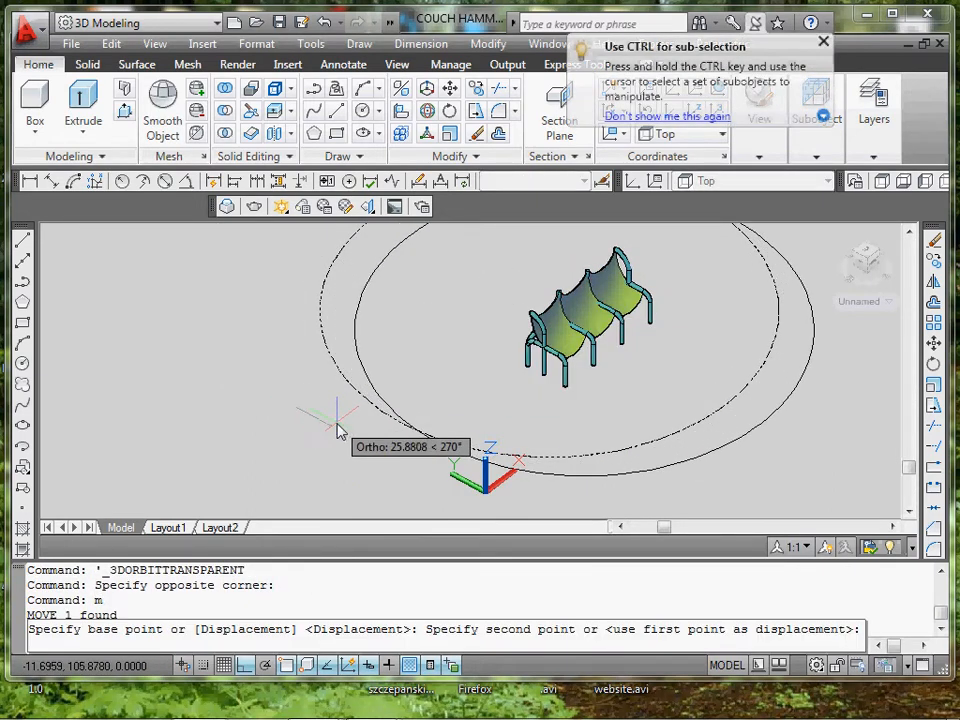
{"action": "left_click", "coordinate": [338, 432]}
- Raise the circle about 7.5 units along the positive Z axis
{"action": "middle_click_drag", "start_coordinate": [615, 437], "coordinate": [650, 388], "text": "shift"}
{"action": "left_click", "coordinate": [652, 373]}
{"action": "left_click", "coordinate": [642, 424]}
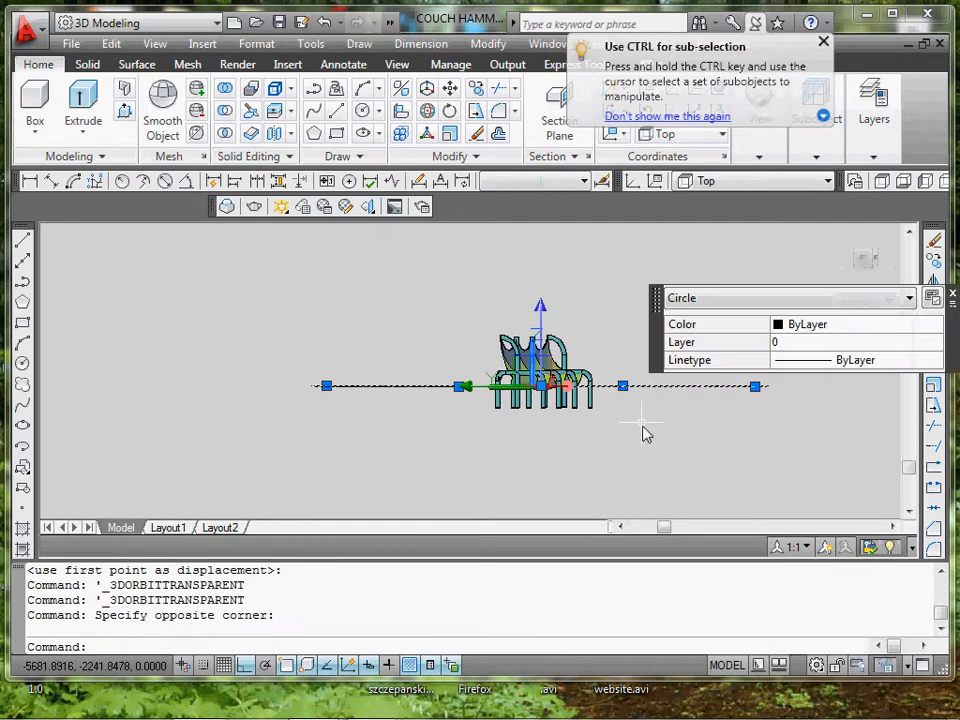
{"action": "type", "text": "m"}
{"action": "key", "text": "Return"}
{"action": "left_click", "coordinate": [645, 467]}
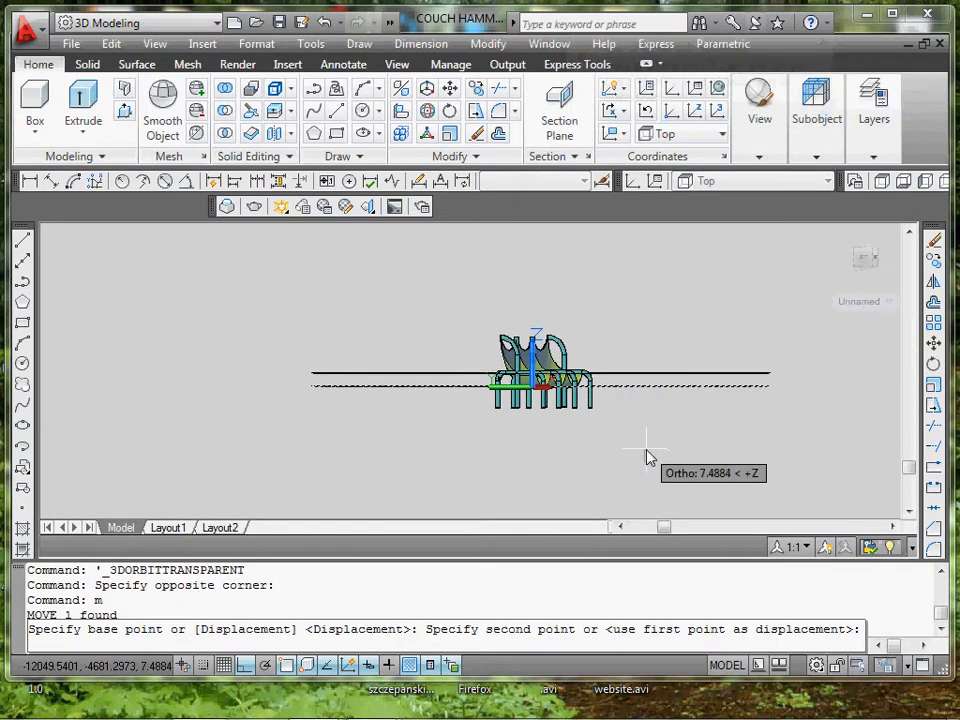
{"action": "left_click", "coordinate": [647, 457]}
{"action": "middle_click_drag", "start_coordinate": [647, 454], "coordinate": [320, 418], "text": "shift"}
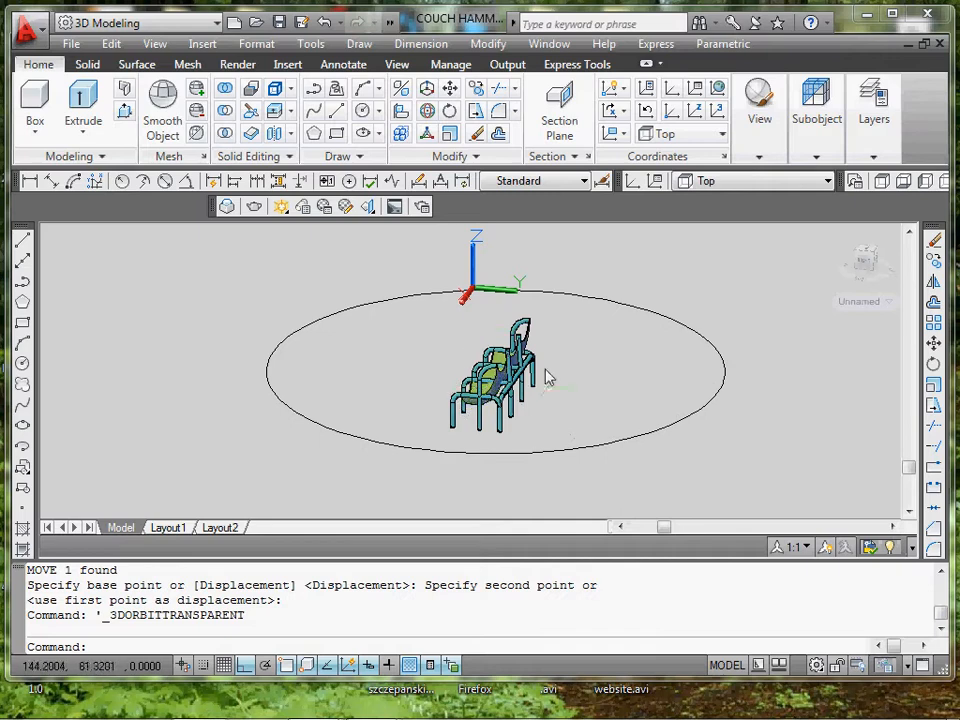
{"action": "middle_click_drag", "start_coordinate": [396, 360], "coordinate": [326, 281], "text": "shift"}
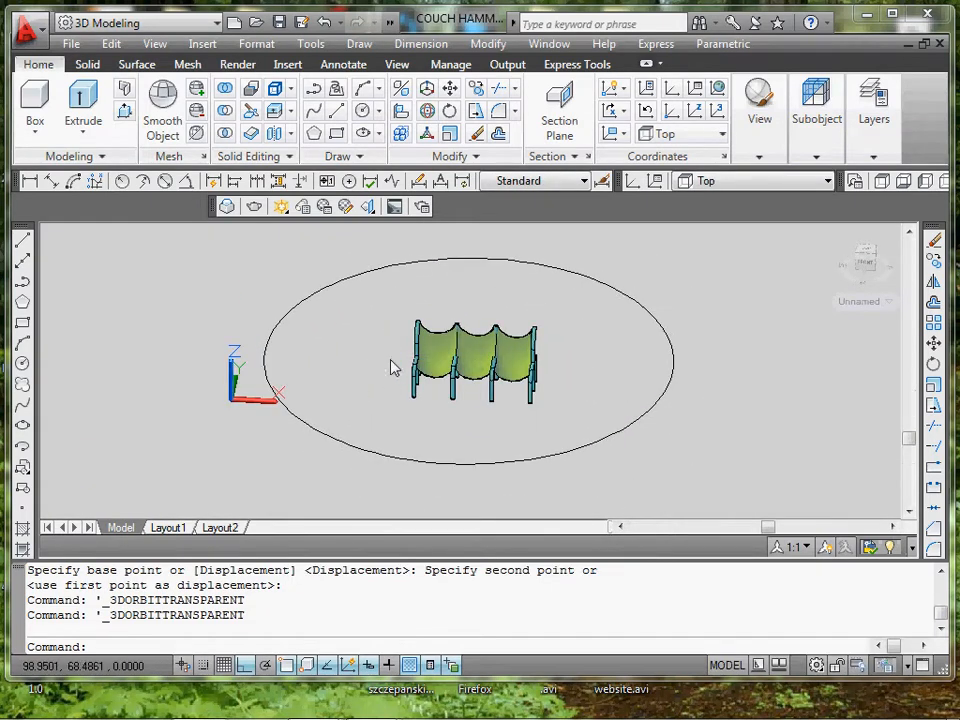
{"action": "middle_click_drag", "start_coordinate": [396, 368], "coordinate": [338, 398]}
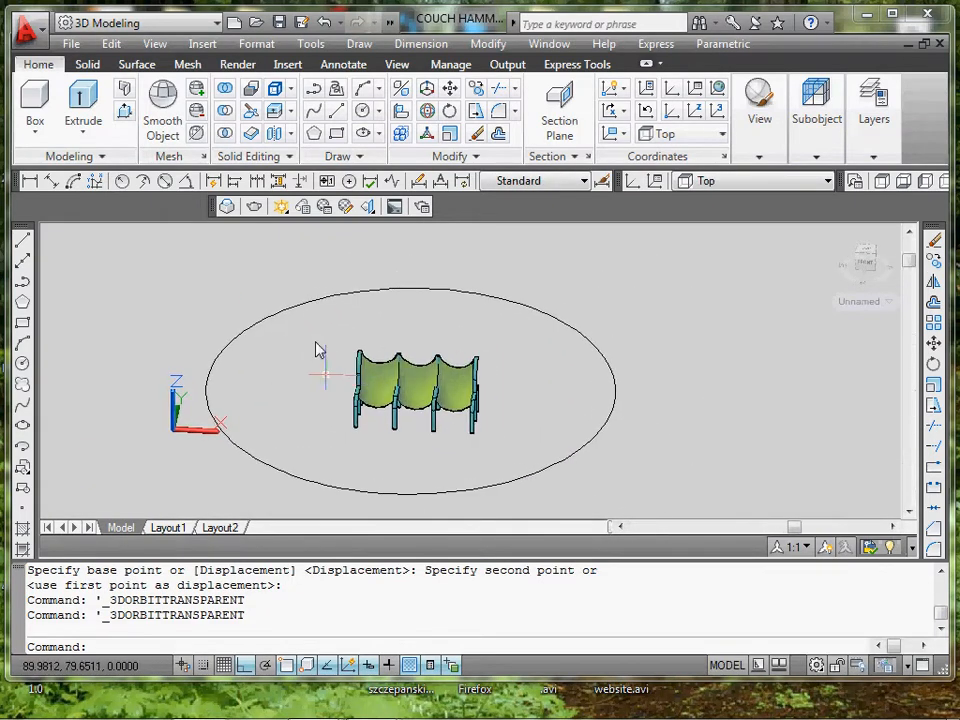
{"action": "left_click", "coordinate": [158, 45]}
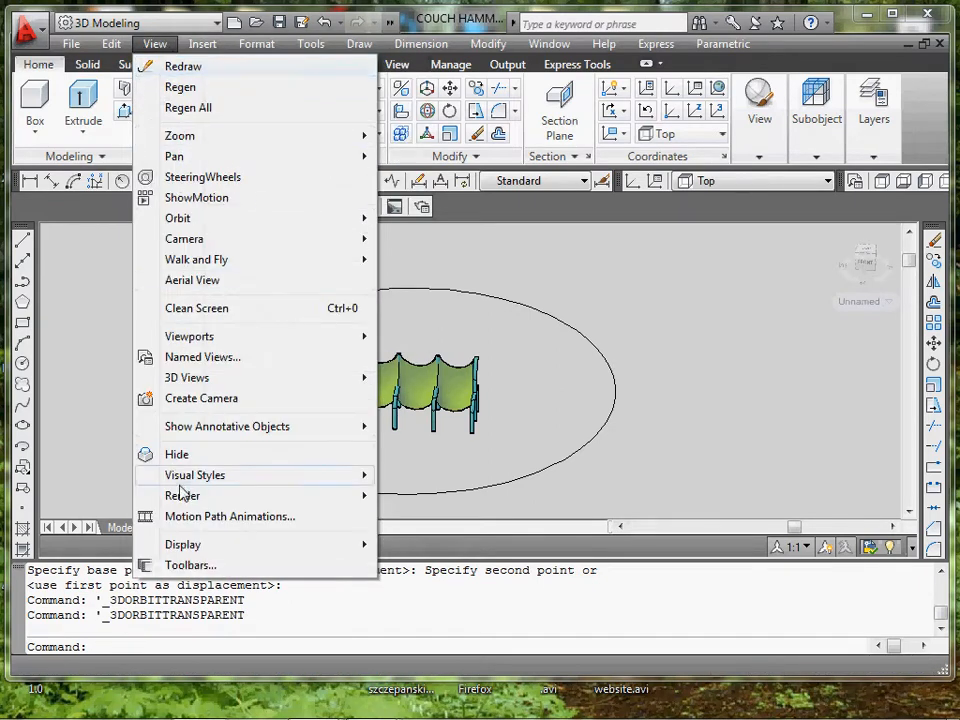
{"action": "left_click", "coordinate": [160, 516]}
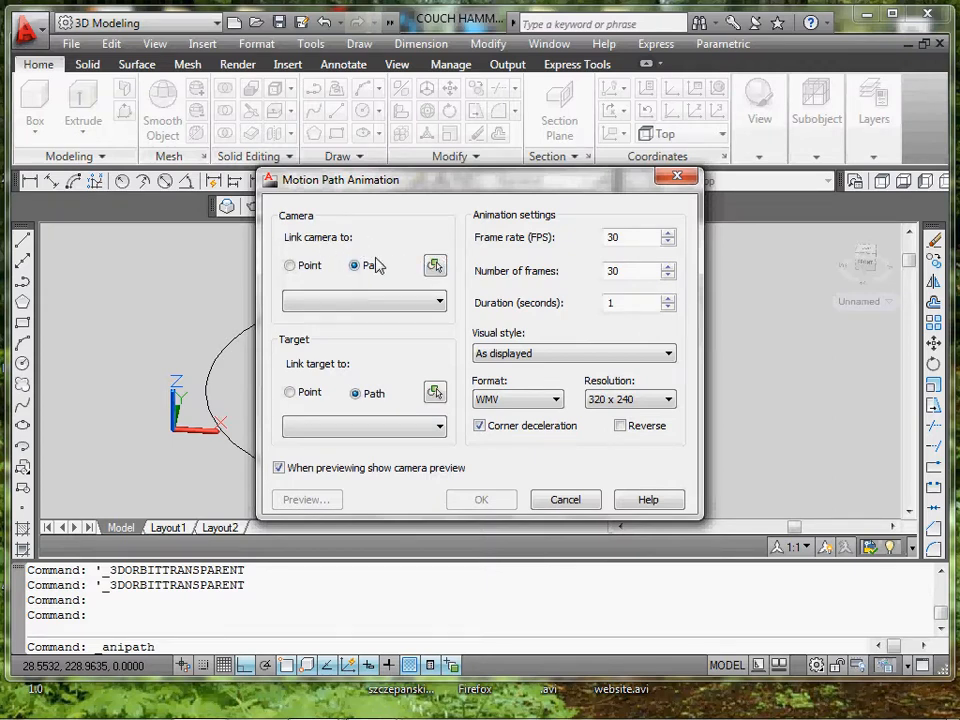
{"action": "left_click", "coordinate": [436, 266]}
{"action": "left_click", "coordinate": [236, 445]}
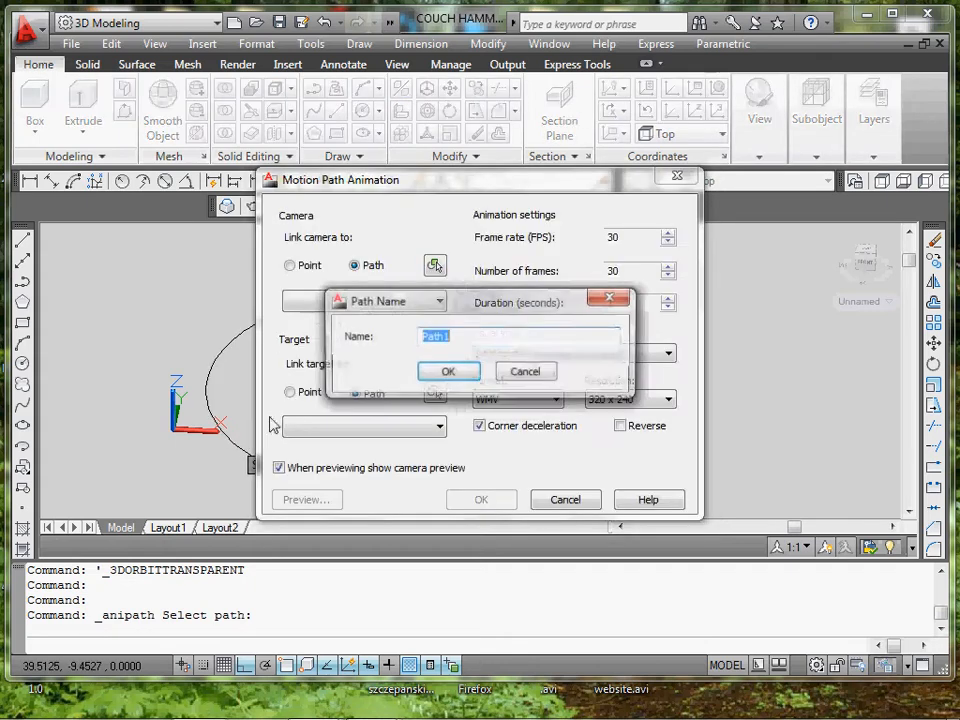
{"action": "left_click", "coordinate": [445, 373]}
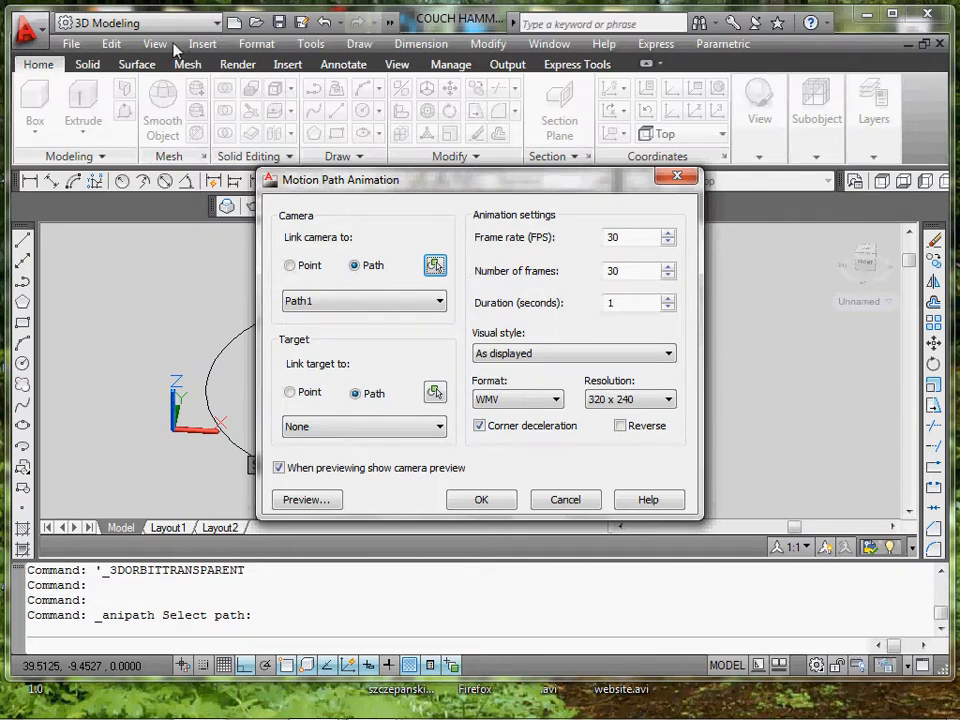
{"action": "left_click", "coordinate": [677, 177]}
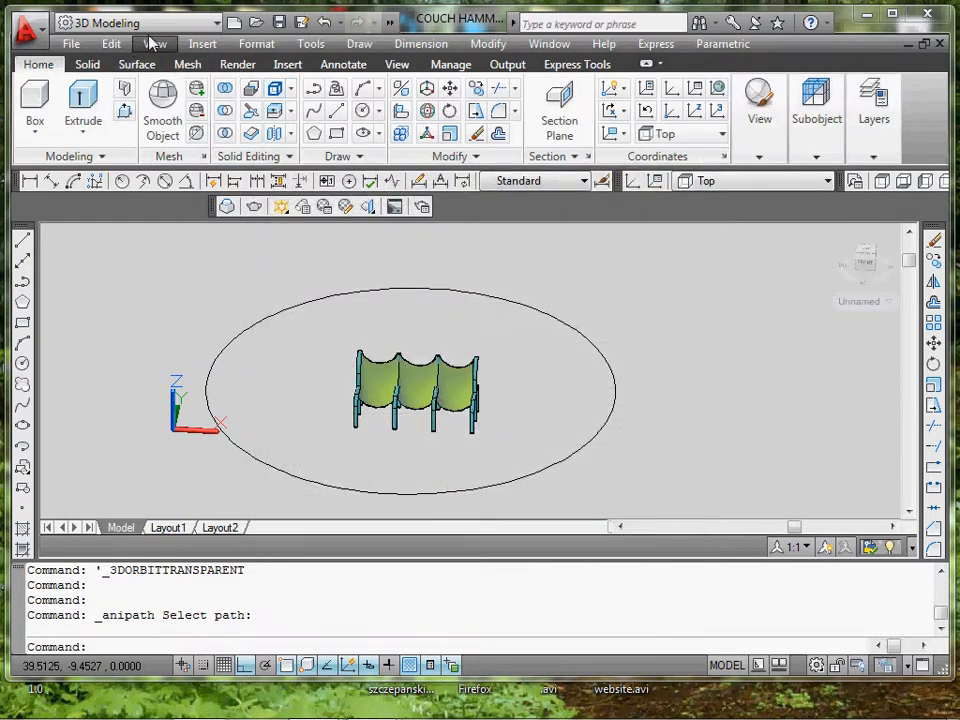
- Start a motion path animation and link the camera to the circle around the couch, accepting the path name Path1
{"action": "left_click", "coordinate": [154, 44]}
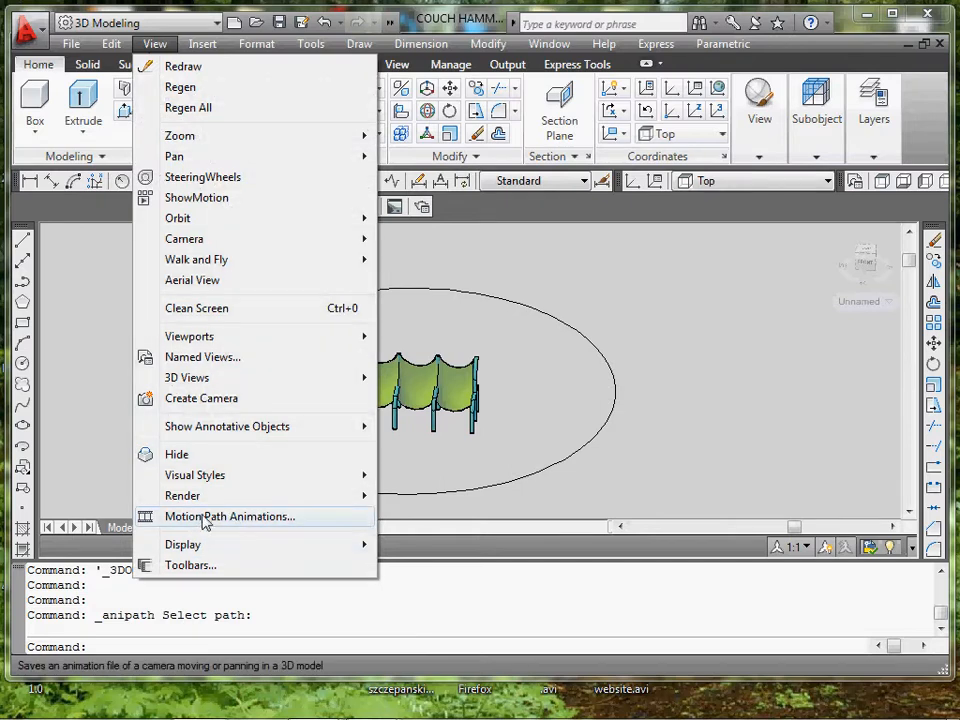
{"action": "left_click", "coordinate": [204, 517]}
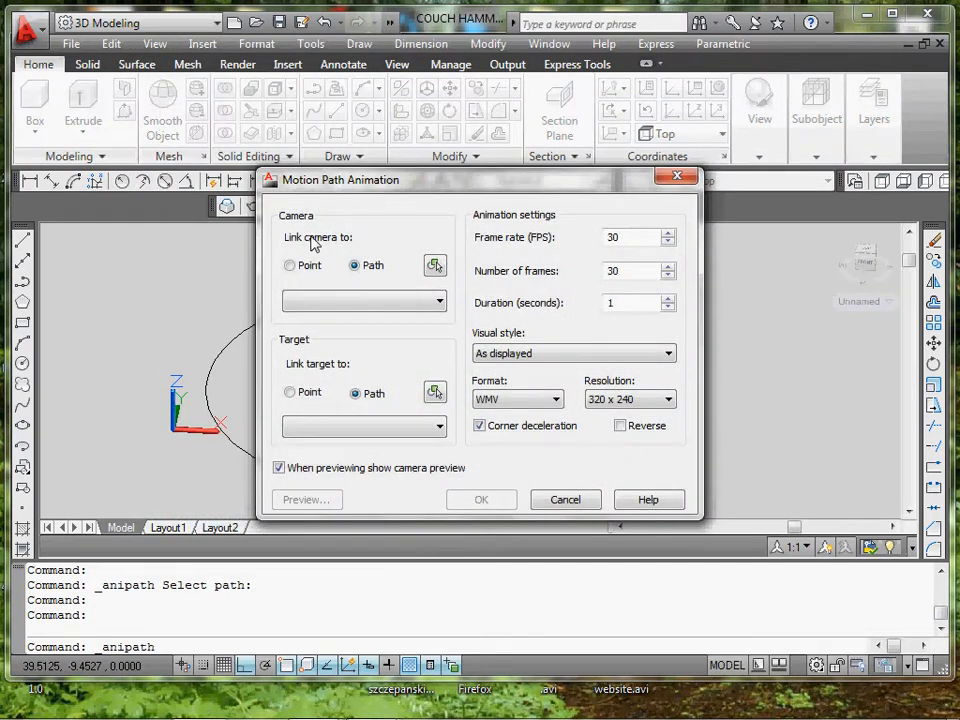
{"action": "left_click", "coordinate": [434, 265]}
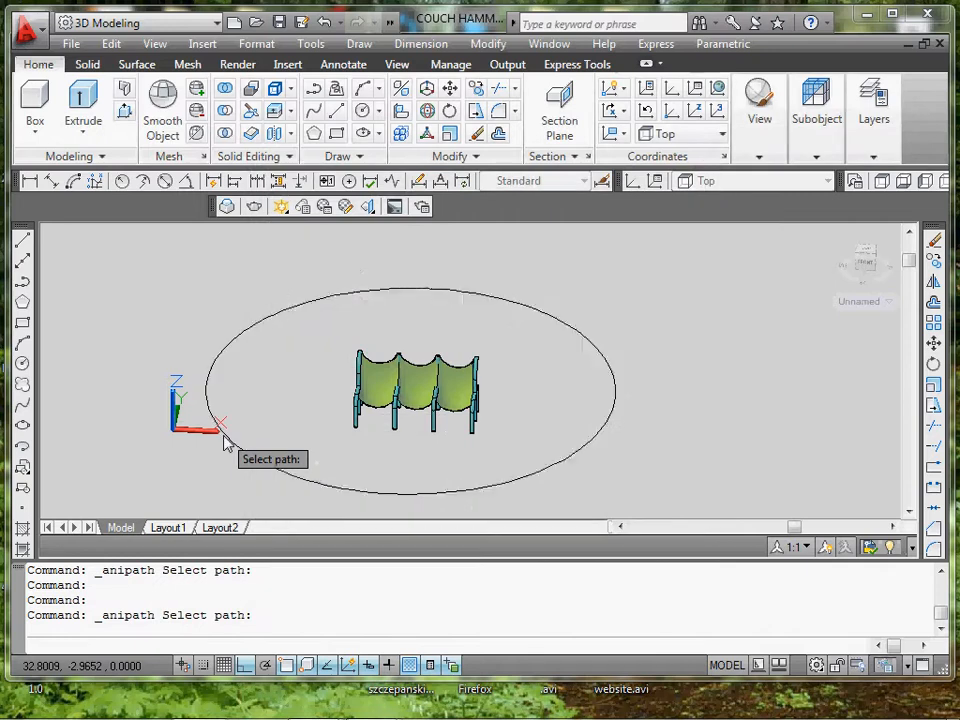
{"action": "left_click", "coordinate": [225, 444]}
{"action": "left_click", "coordinate": [434, 377]}
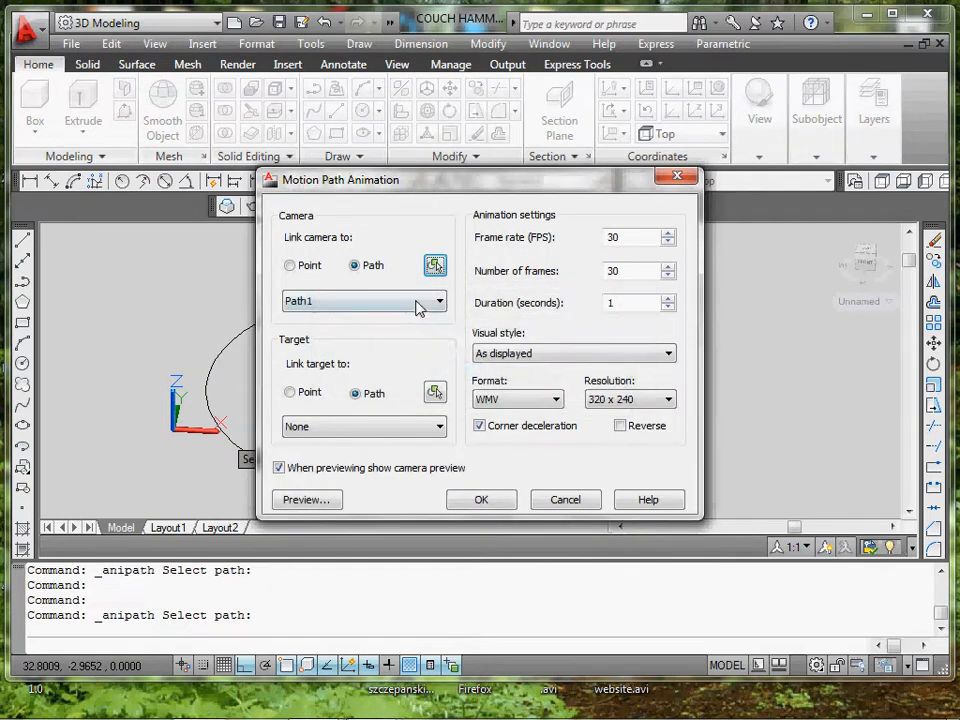
- Link the animation target to a point on the couch's middle seat, accepting the name Point 1
{"action": "left_click", "coordinate": [291, 392]}
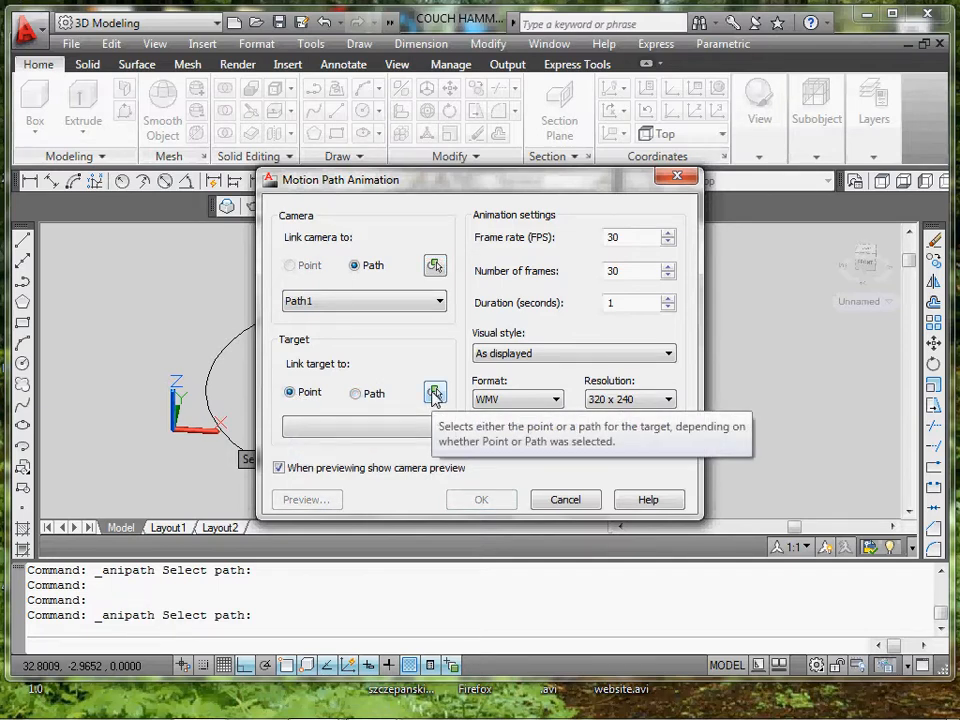
{"action": "left_click", "coordinate": [435, 393]}
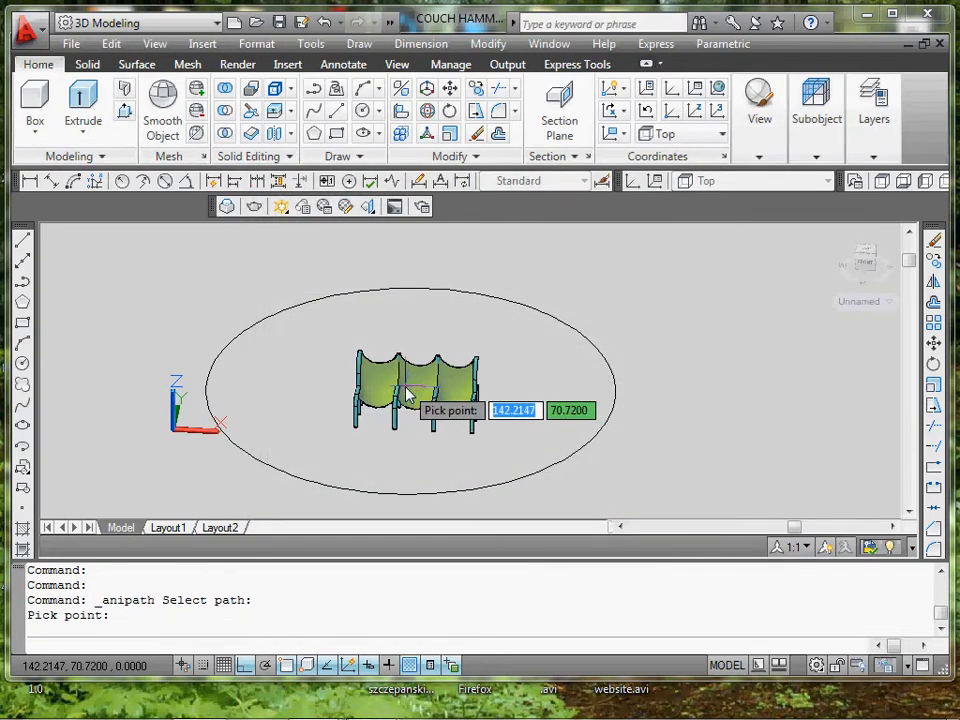
{"action": "left_click", "coordinate": [403, 394]}
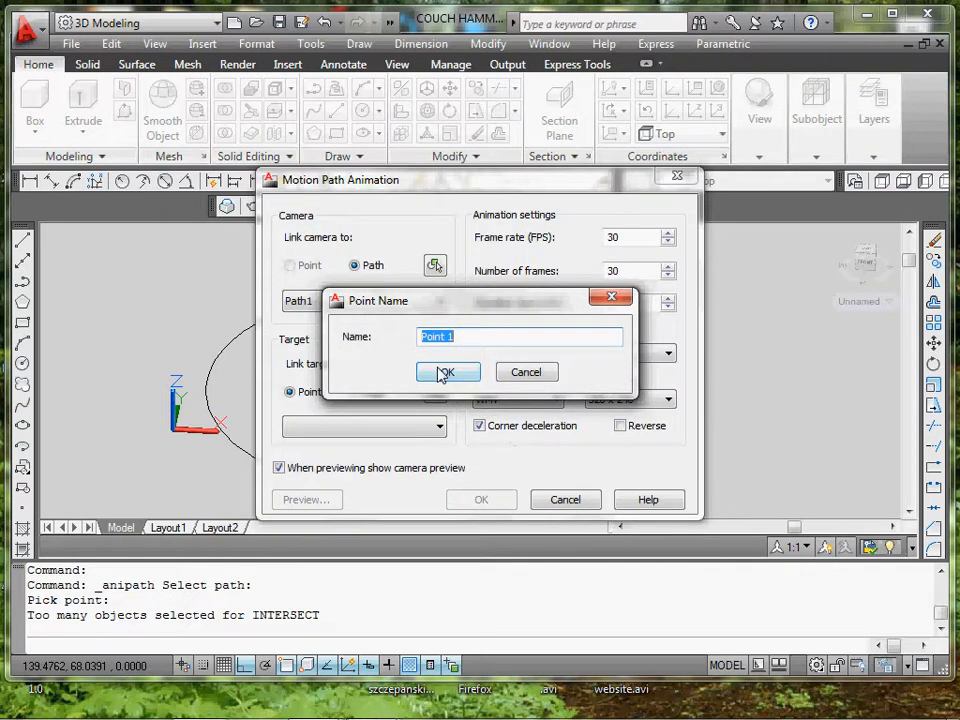
{"action": "left_click", "coordinate": [447, 372]}
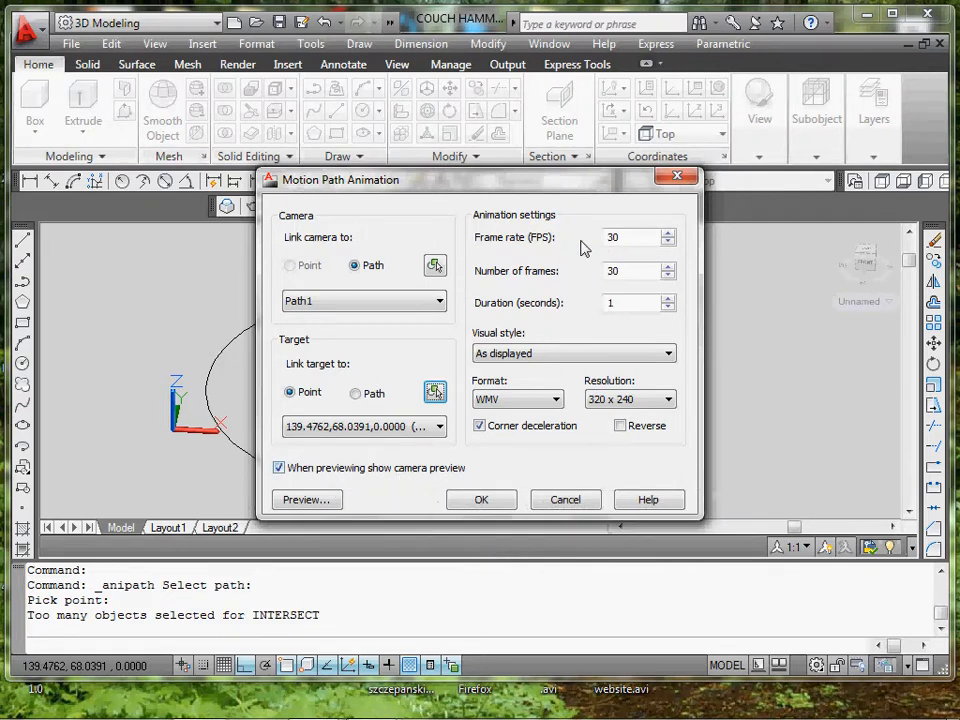
- Set the animation's frame rate to 24 FPS, number of frames to 24 and duration to 5 seconds
{"action": "left_click", "coordinate": [667, 243]}
{"action": "left_click", "coordinate": [667, 243]}
{"action": "left_click", "coordinate": [667, 243]}
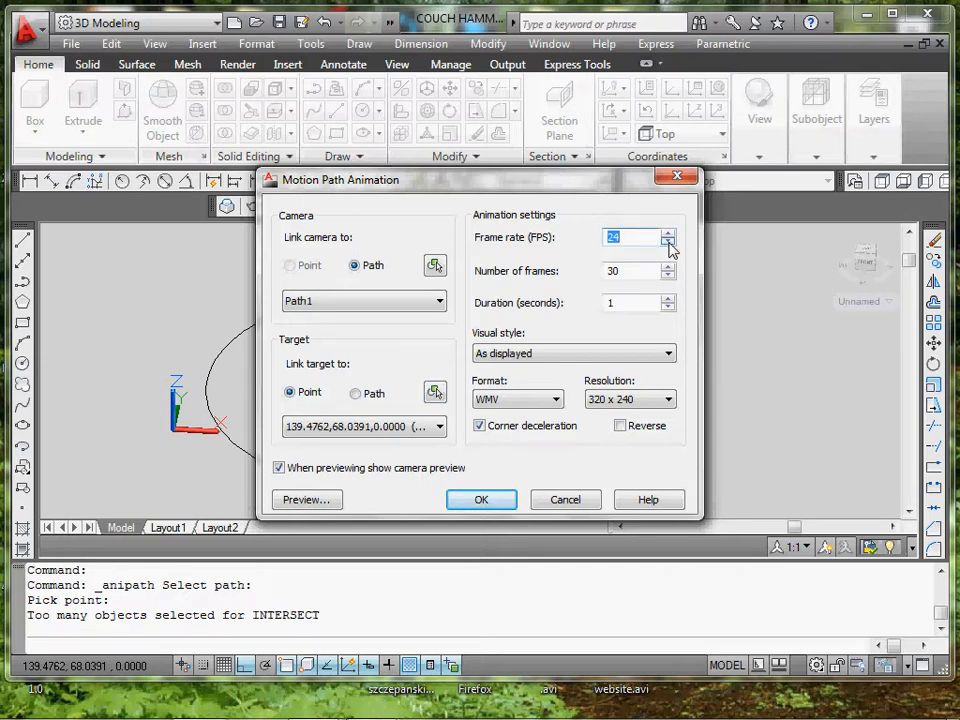
{"action": "left_click", "coordinate": [667, 276]}
{"action": "left_click", "coordinate": [667, 276]}
{"action": "left_click", "coordinate": [667, 276]}
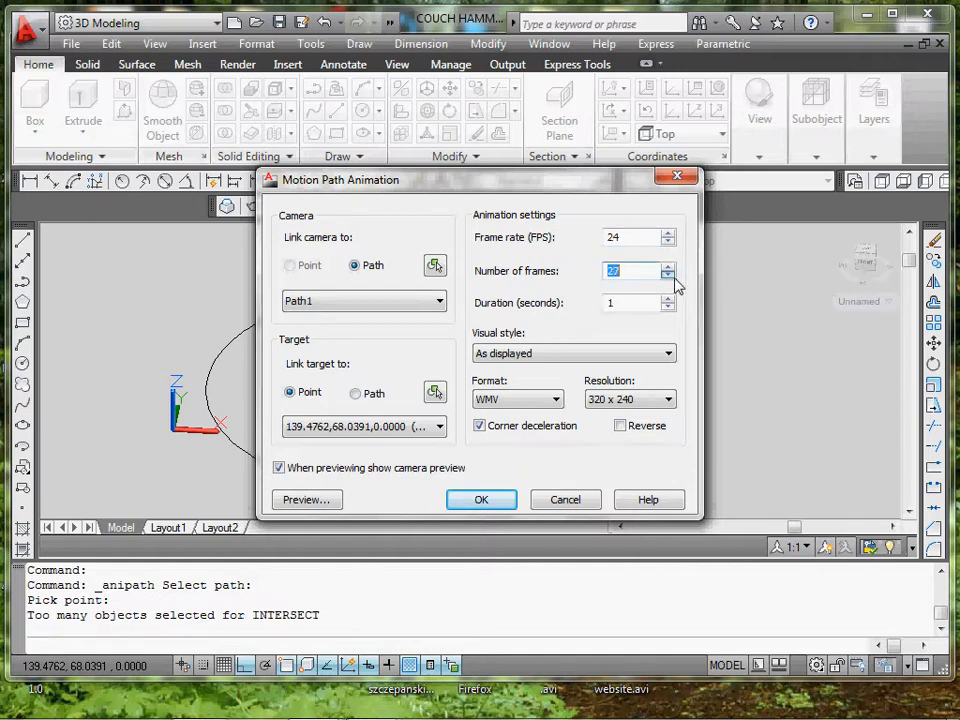
{"action": "left_click", "coordinate": [667, 276]}
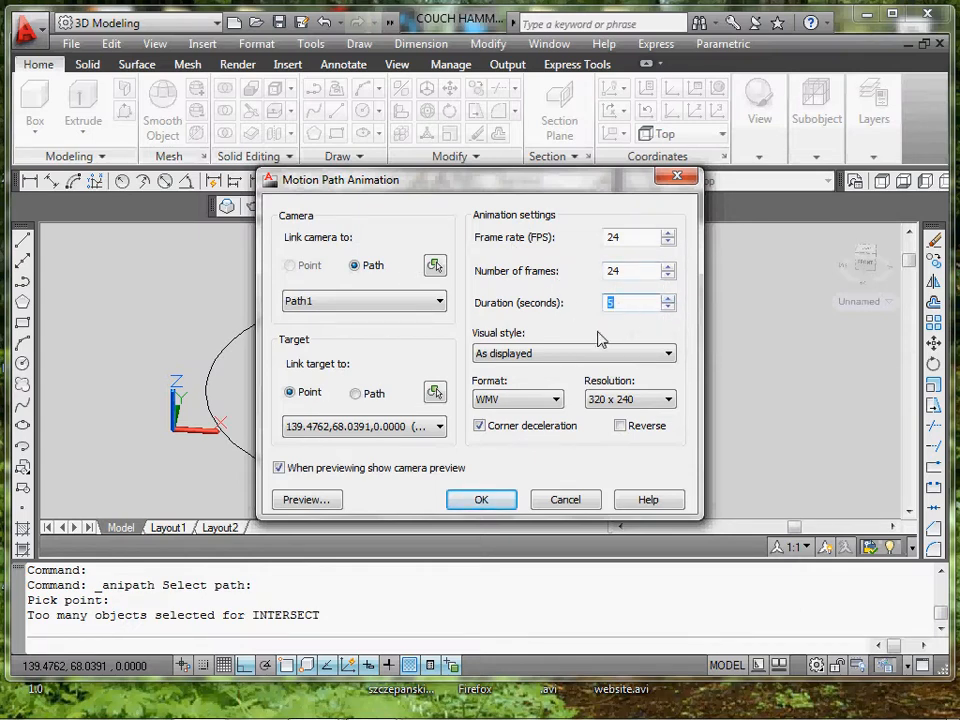
- Choose As displayed as the animation's visual style after reviewing the available styles
{"action": "left_click", "coordinate": [549, 353]}
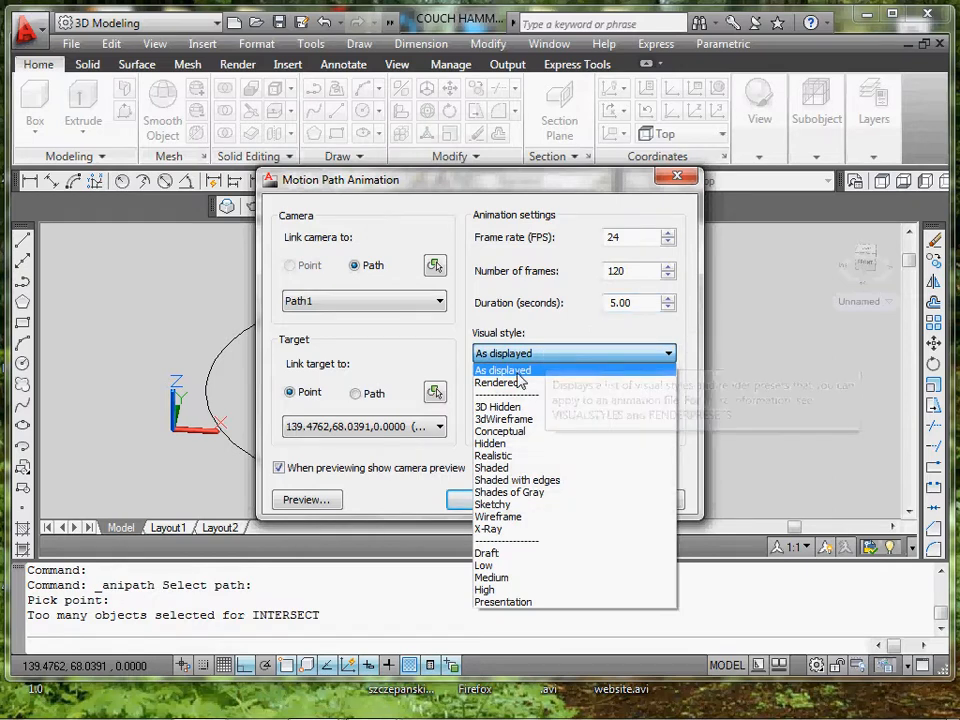
{"action": "left_click", "coordinate": [560, 372]}
{"action": "left_click", "coordinate": [555, 357]}
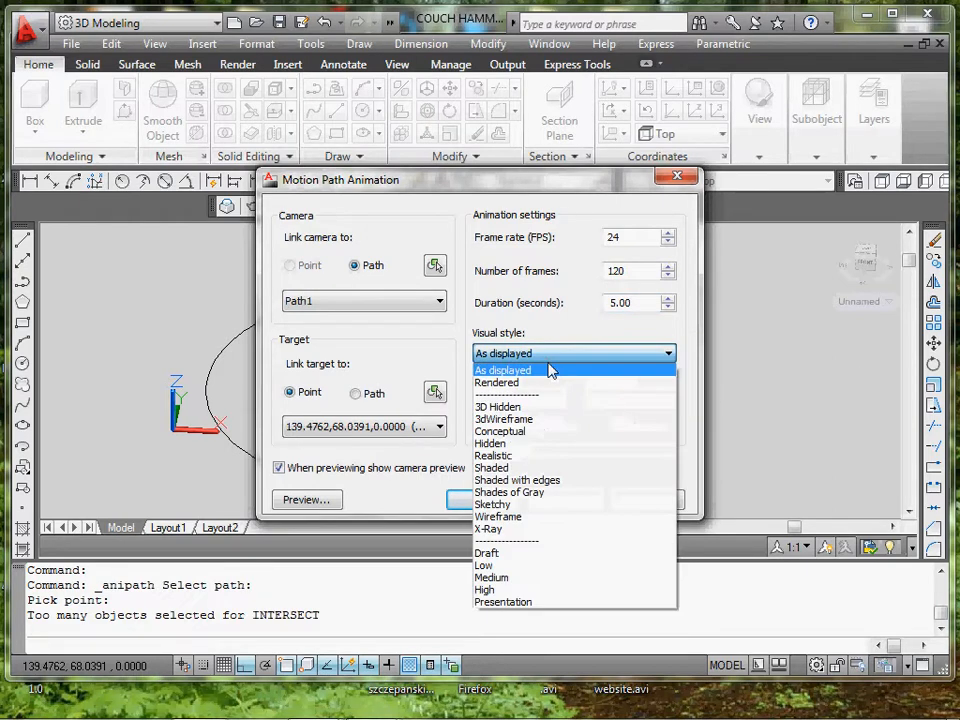
{"action": "left_click", "coordinate": [560, 305]}
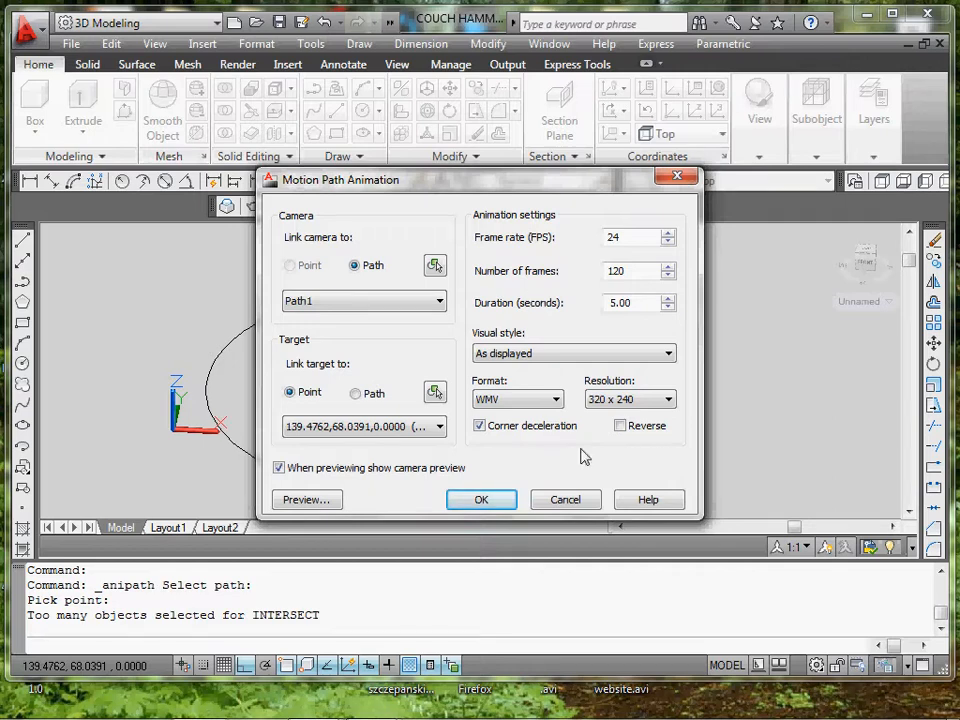
- Review the available resolutions and output formats for the animation, keeping 320 x 240 and WMV
{"action": "left_click", "coordinate": [660, 398]}
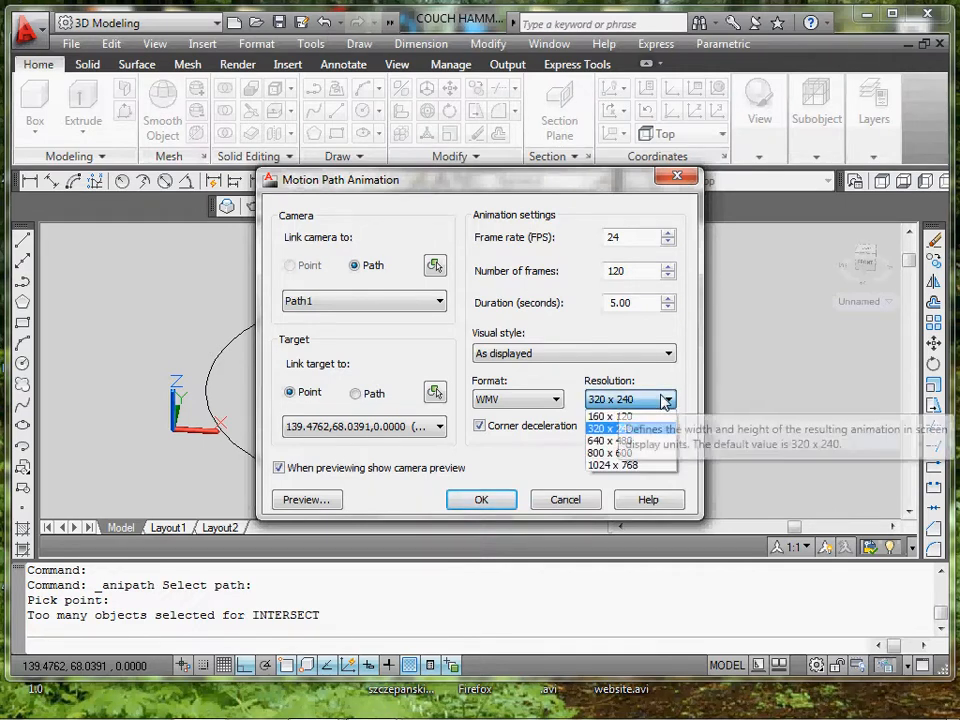
{"action": "left_click", "coordinate": [660, 398]}
{"action": "left_click", "coordinate": [533, 404]}
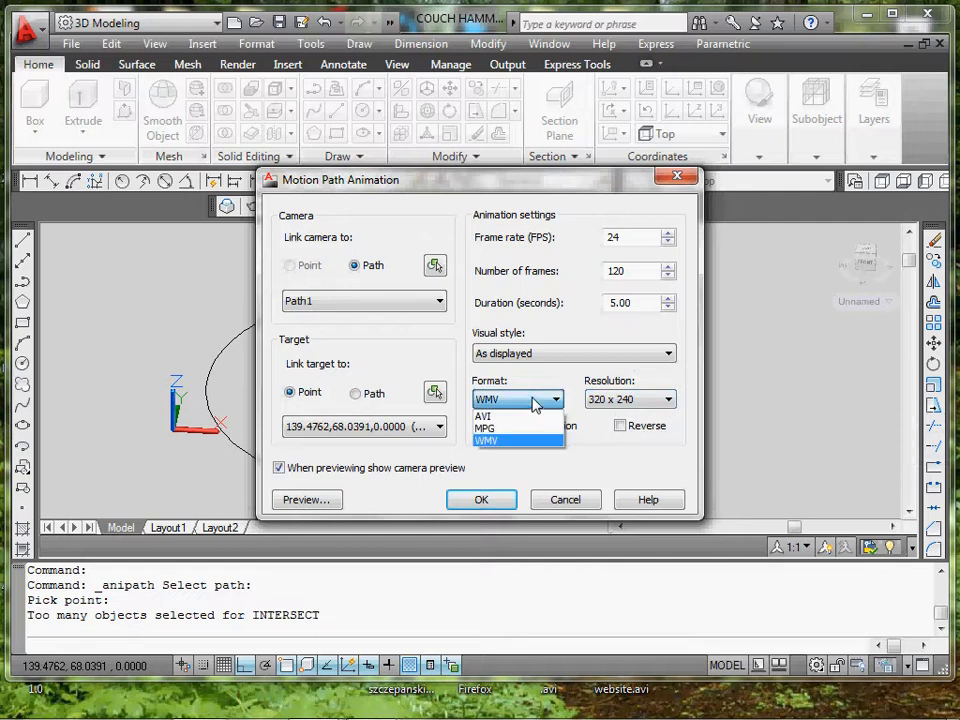
{"action": "left_click", "coordinate": [487, 440]}
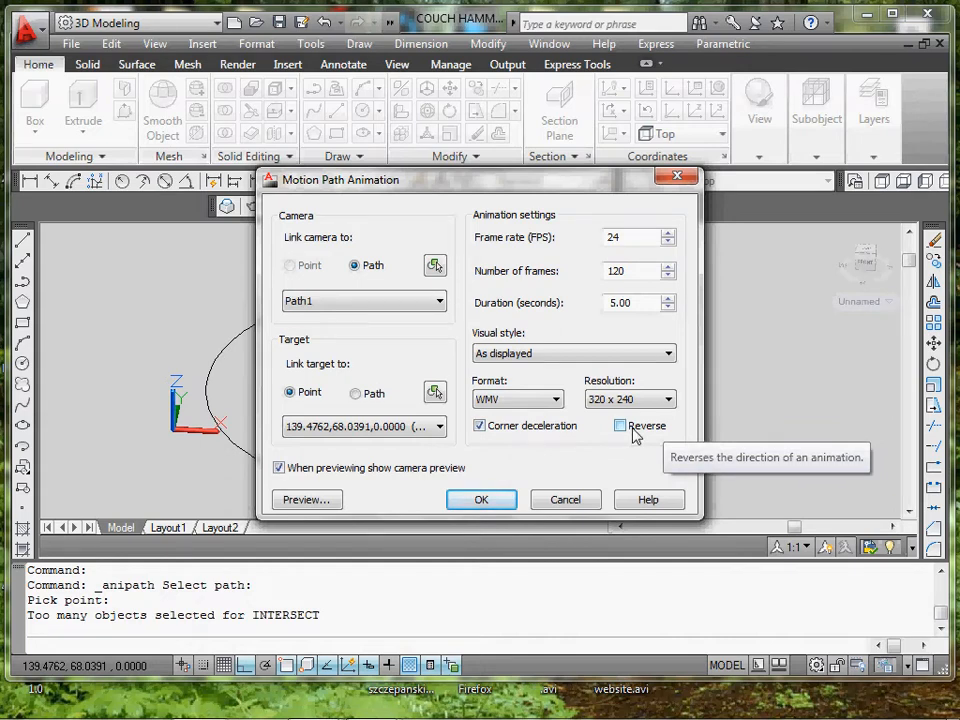
- Preview the motion path animation and replay it in the Current visual style
{"action": "left_click", "coordinate": [308, 500]}
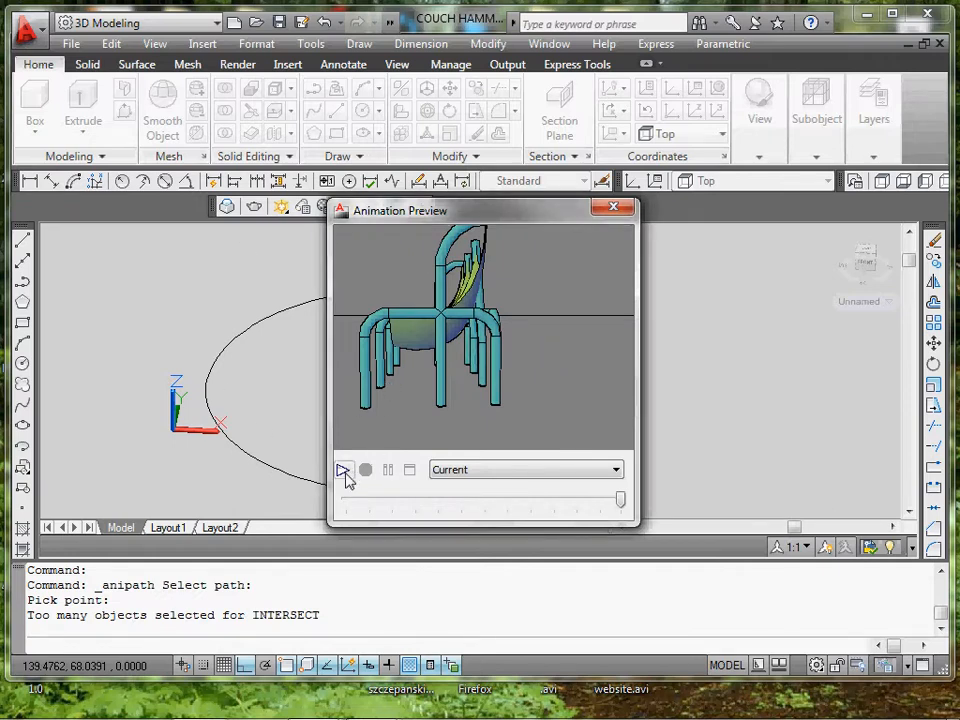
{"action": "left_click", "coordinate": [343, 470]}
{"action": "left_click", "coordinate": [349, 472]}
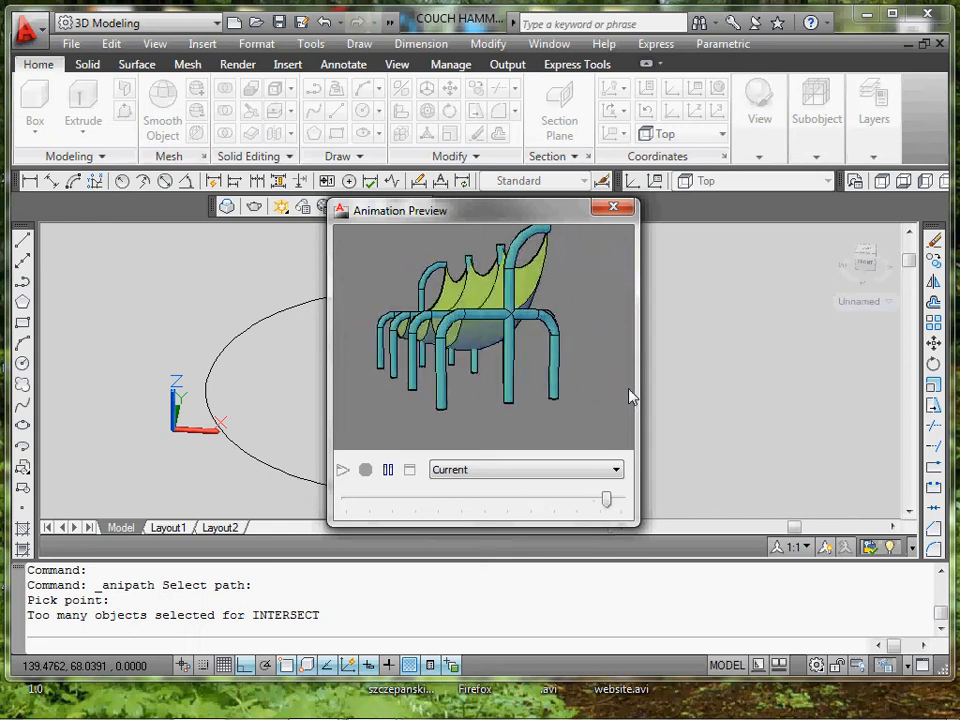
{"action": "left_click", "coordinate": [346, 468]}
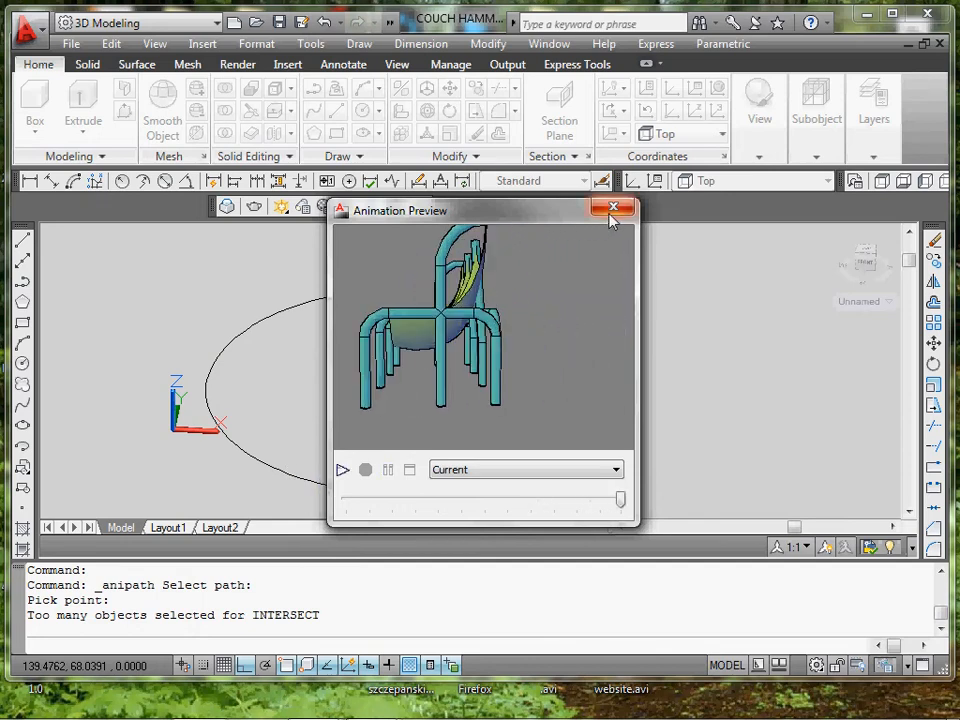
- Switch the preview to the Realistic visual style, replay the animation and close the preview
{"action": "left_click", "coordinate": [617, 470]}
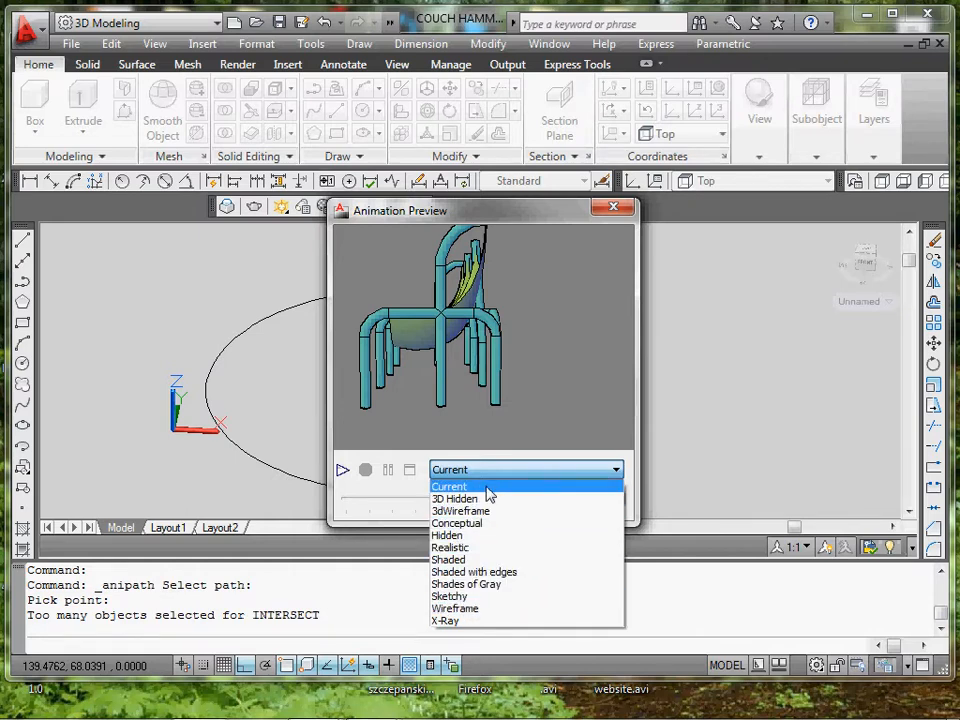
{"action": "left_click", "coordinate": [466, 547]}
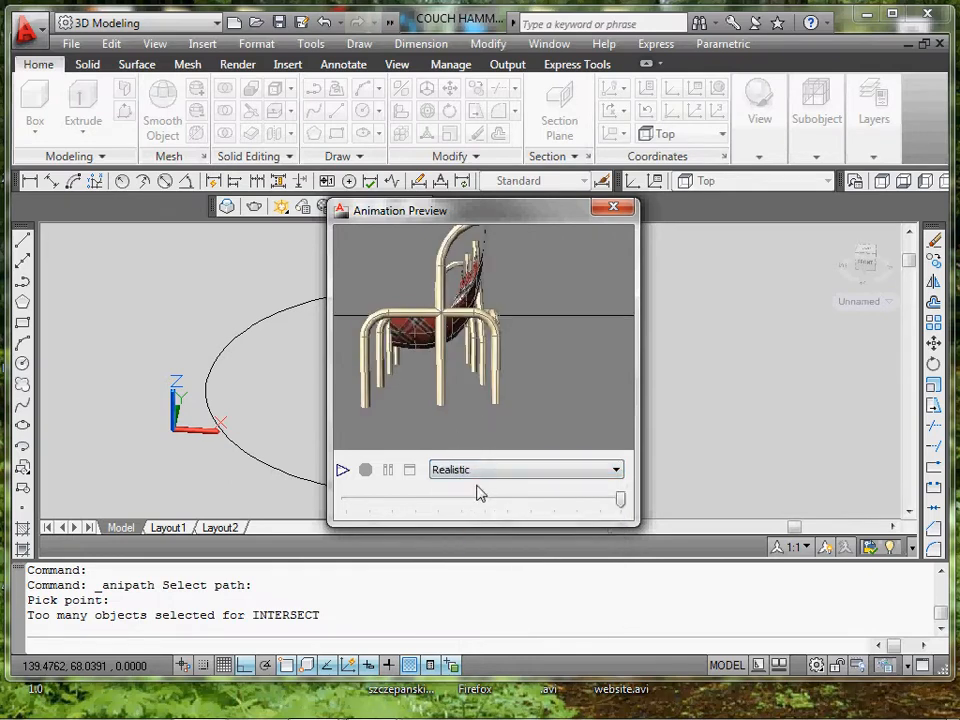
{"action": "left_click", "coordinate": [342, 470]}
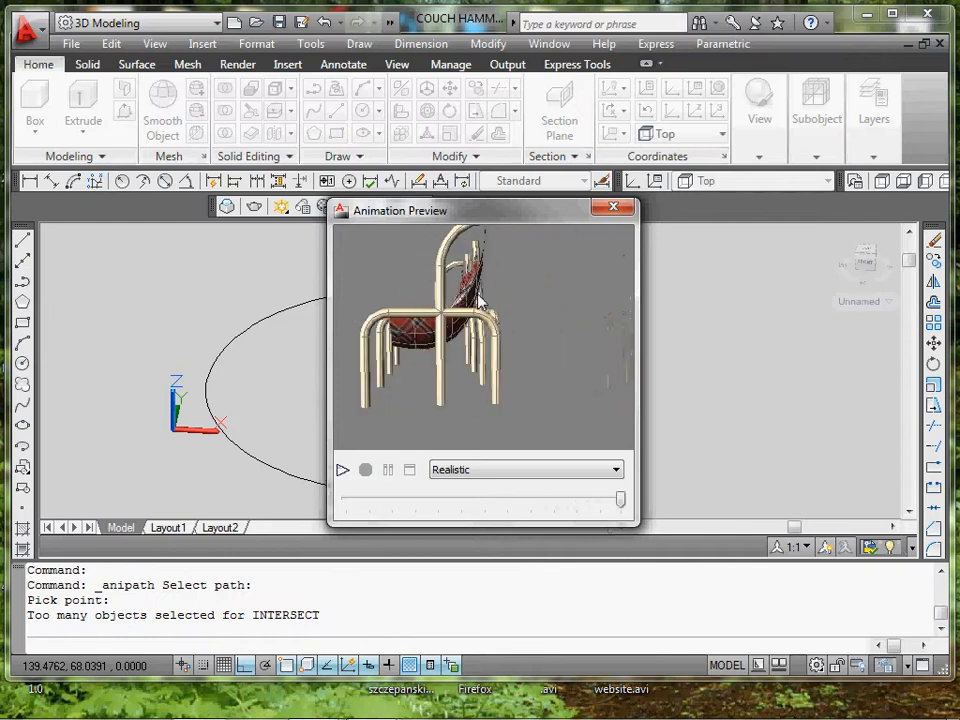
{"action": "left_click", "coordinate": [621, 211]}
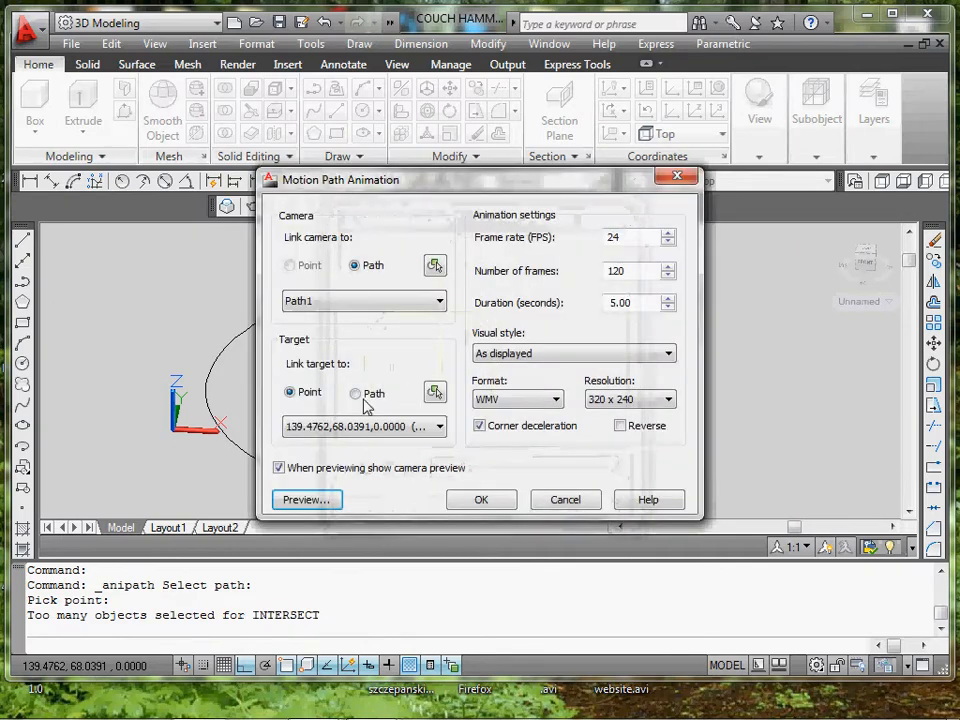
- Choose Rendered as the animation's visual style and dismiss the save dialog without saving
{"action": "left_click", "coordinate": [562, 352]}
{"action": "left_click", "coordinate": [505, 382]}
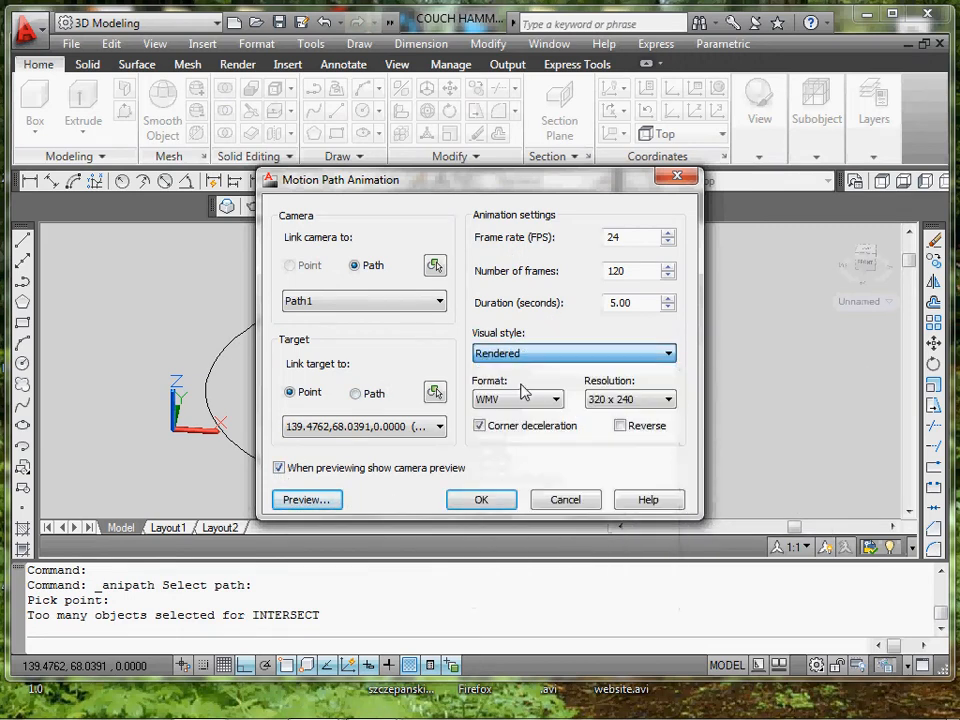
{"action": "left_click", "coordinate": [482, 499]}
{"action": "left_click", "coordinate": [743, 143]}
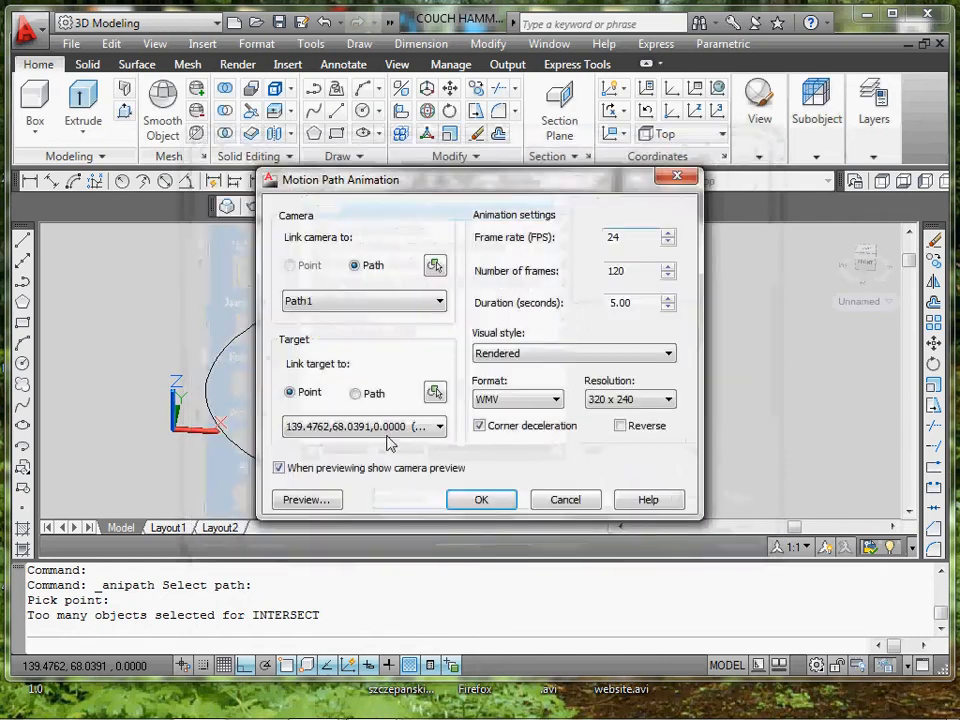
- Preview the animation again, switching the preview's visual style back to Current, and close the preview
{"action": "left_click", "coordinate": [322, 499]}
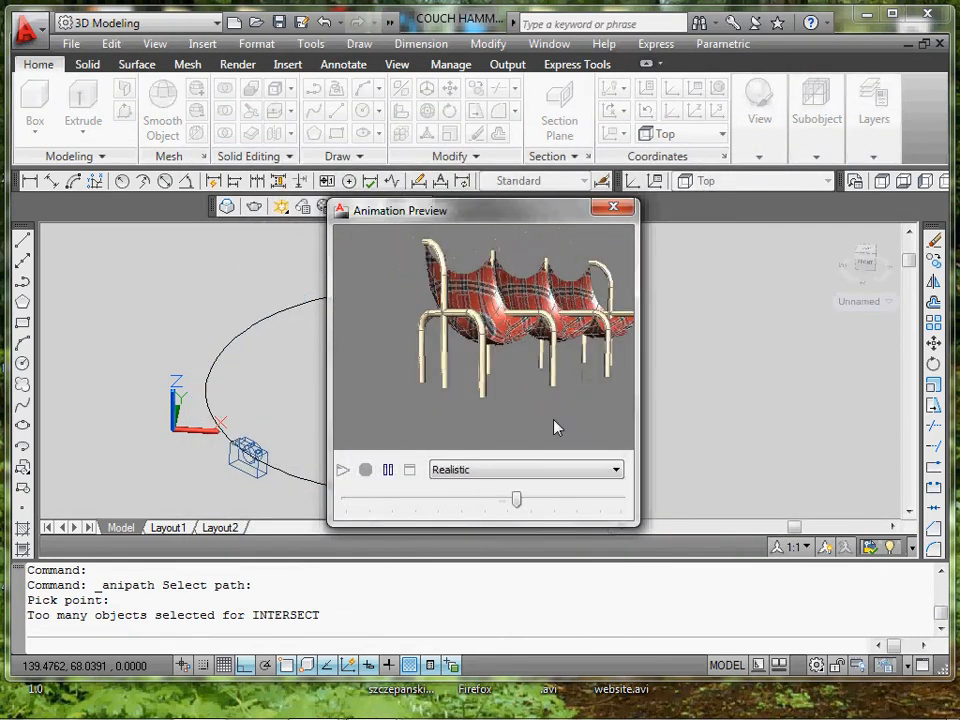
{"action": "left_click", "coordinate": [616, 470]}
{"action": "left_click", "coordinate": [490, 487]}
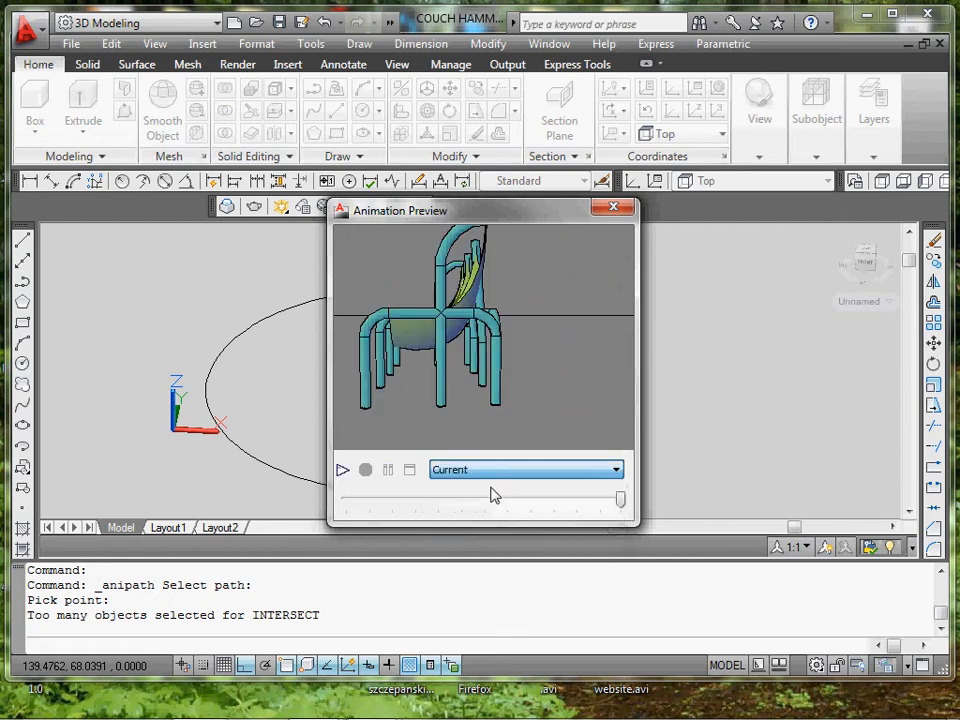
{"action": "left_click", "coordinate": [613, 208]}
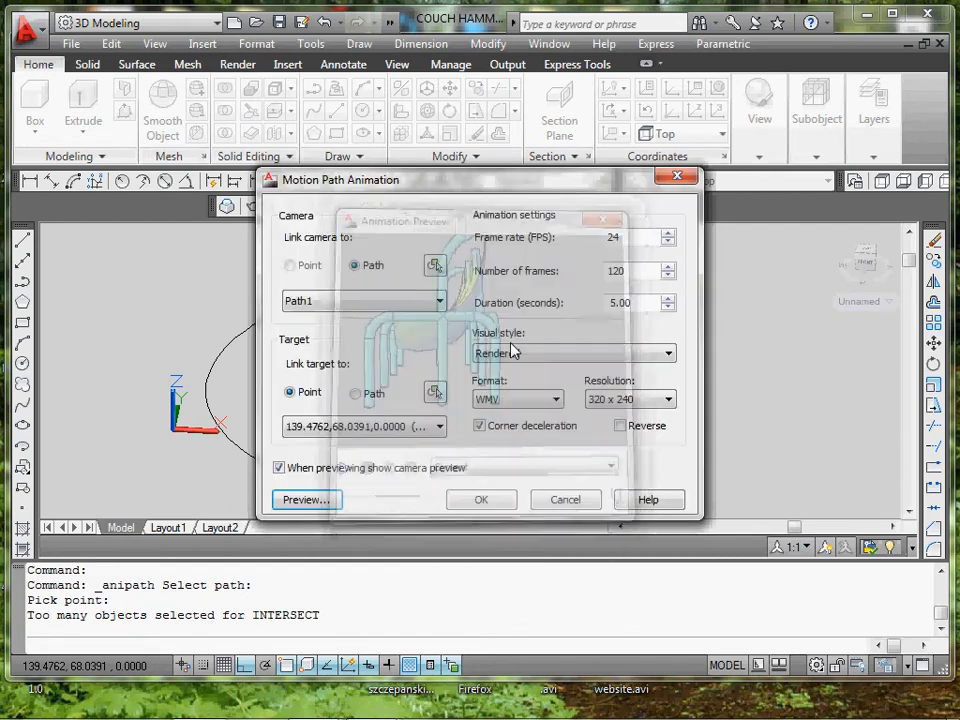
- Reselect Rendered as the visual style, preview the animation once more and abandon the motion path animation without creating it
{"action": "left_click", "coordinate": [500, 355]}
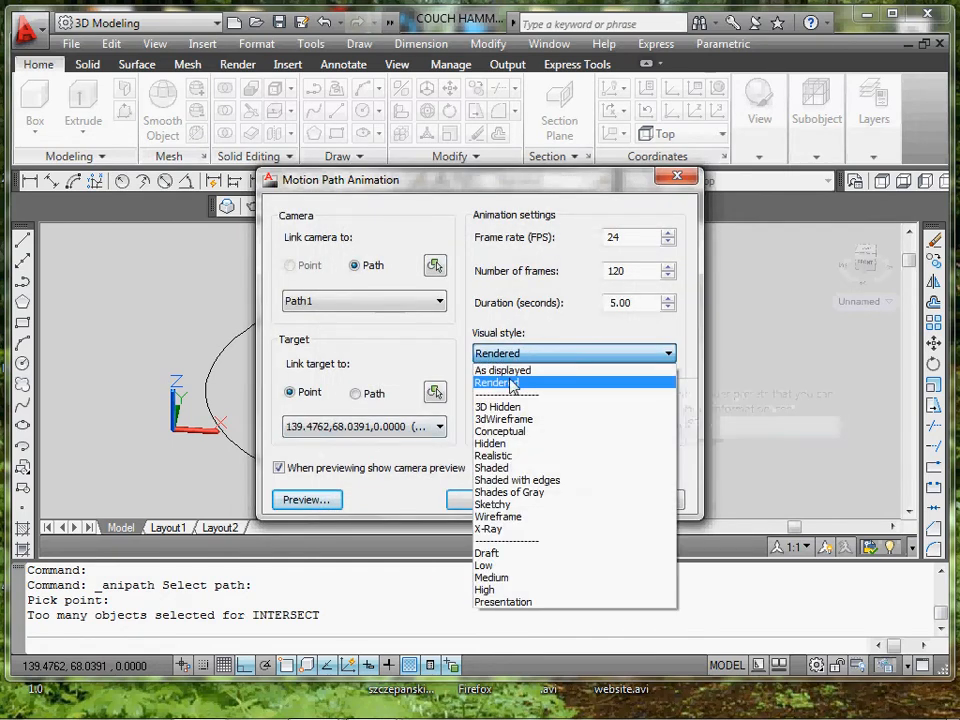
{"action": "left_click", "coordinate": [510, 381]}
{"action": "left_click", "coordinate": [316, 500]}
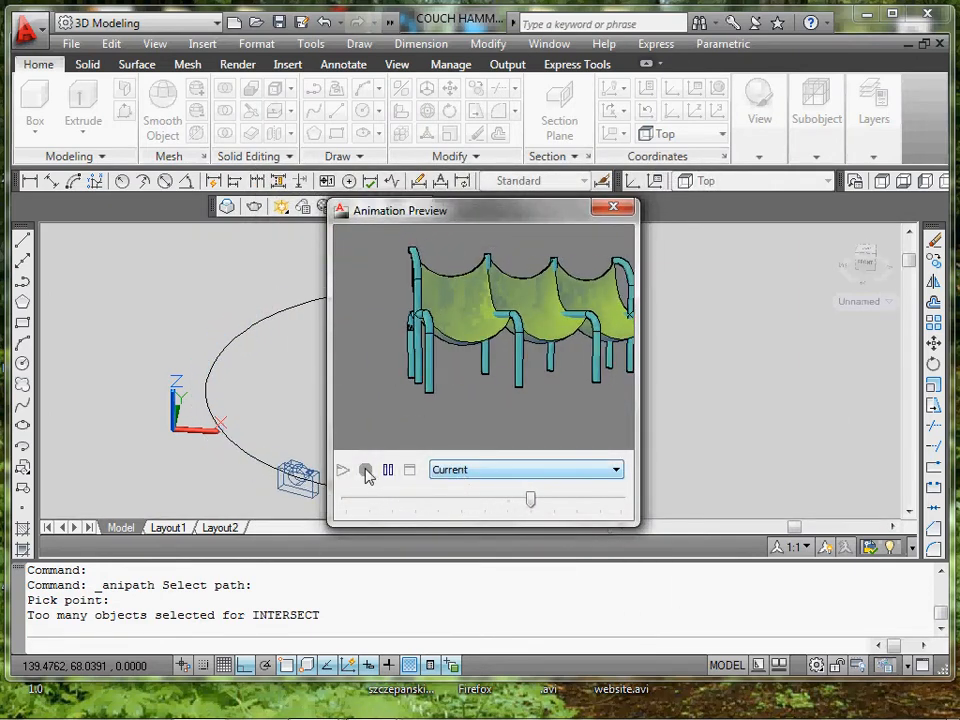
{"action": "left_click", "coordinate": [478, 472]}
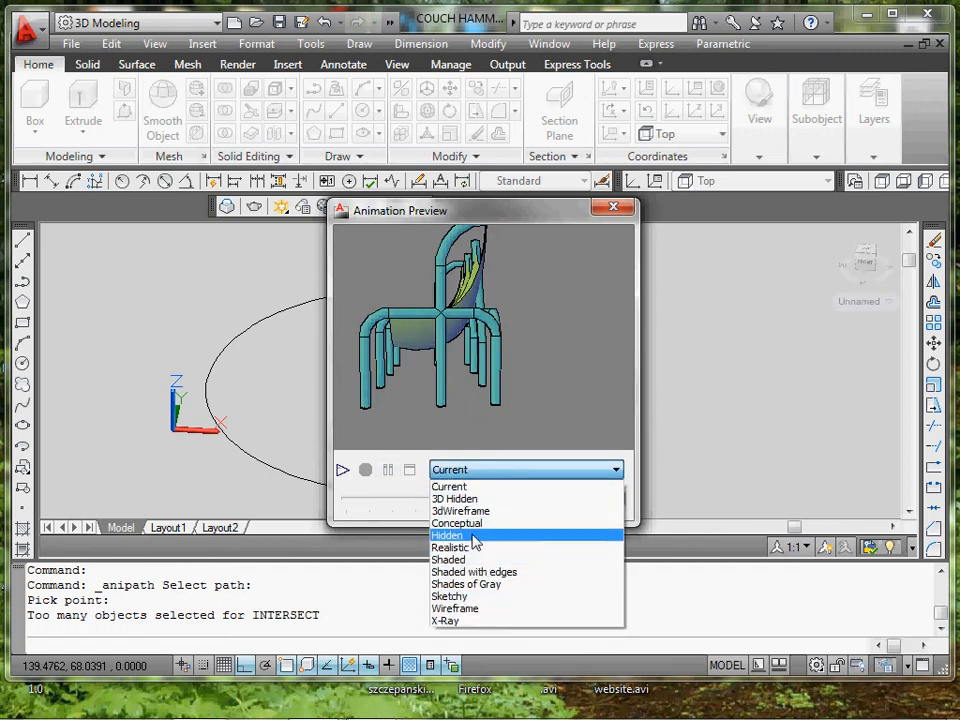
{"action": "left_click", "coordinate": [535, 455]}
{"action": "left_click", "coordinate": [613, 207]}
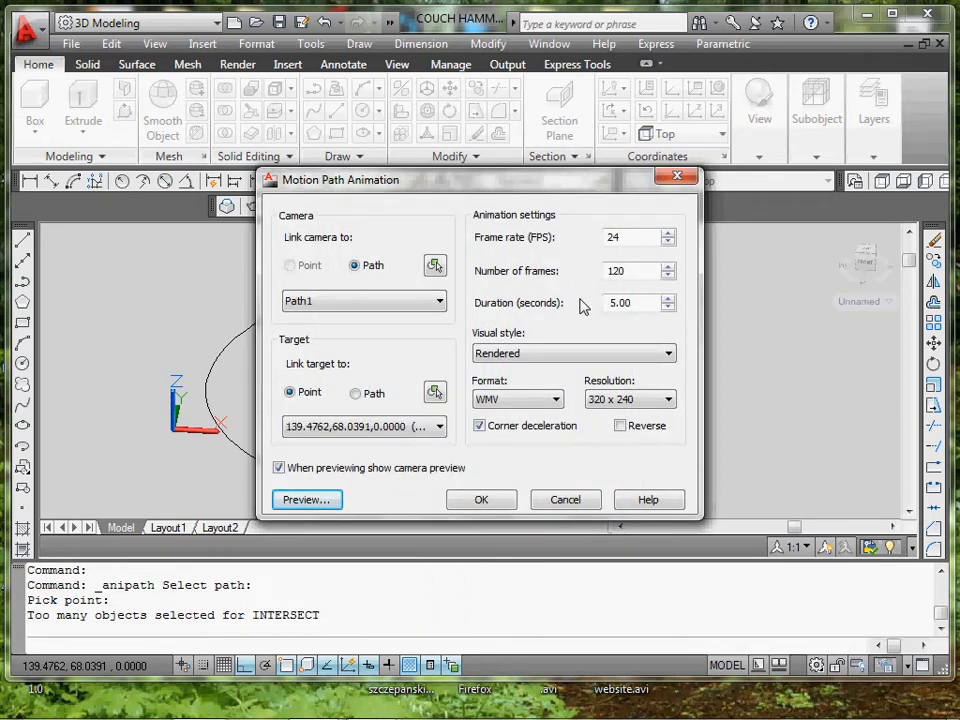
{"action": "left_click", "coordinate": [679, 178]}
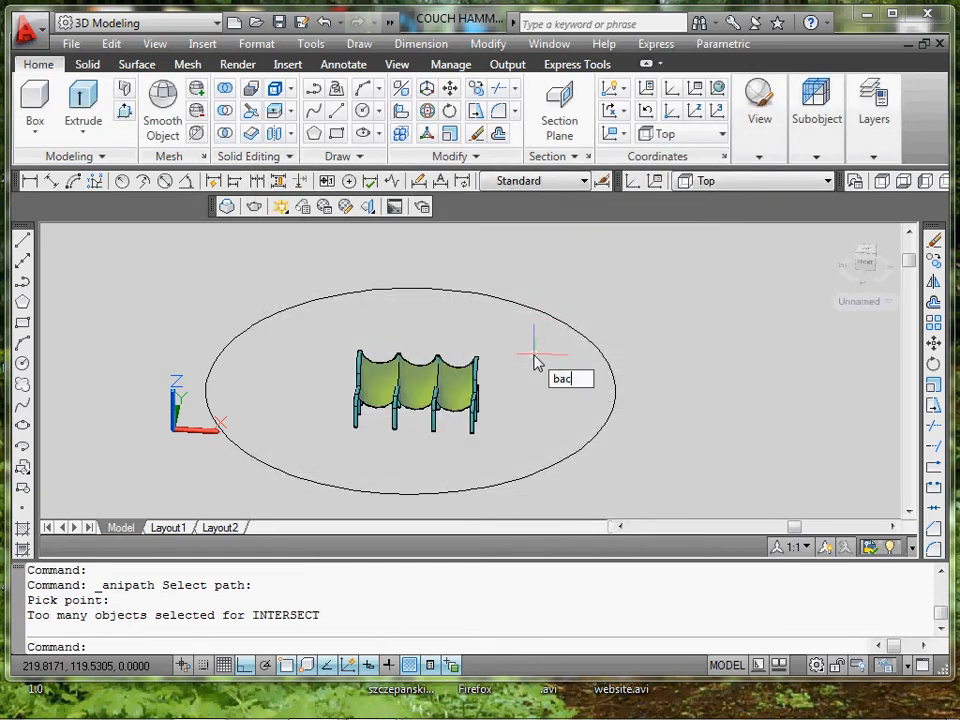
- Set the view's background type to Gradient and render the couch view to check it
{"action": "type", "text": "background"}
{"action": "key", "text": "Return"}
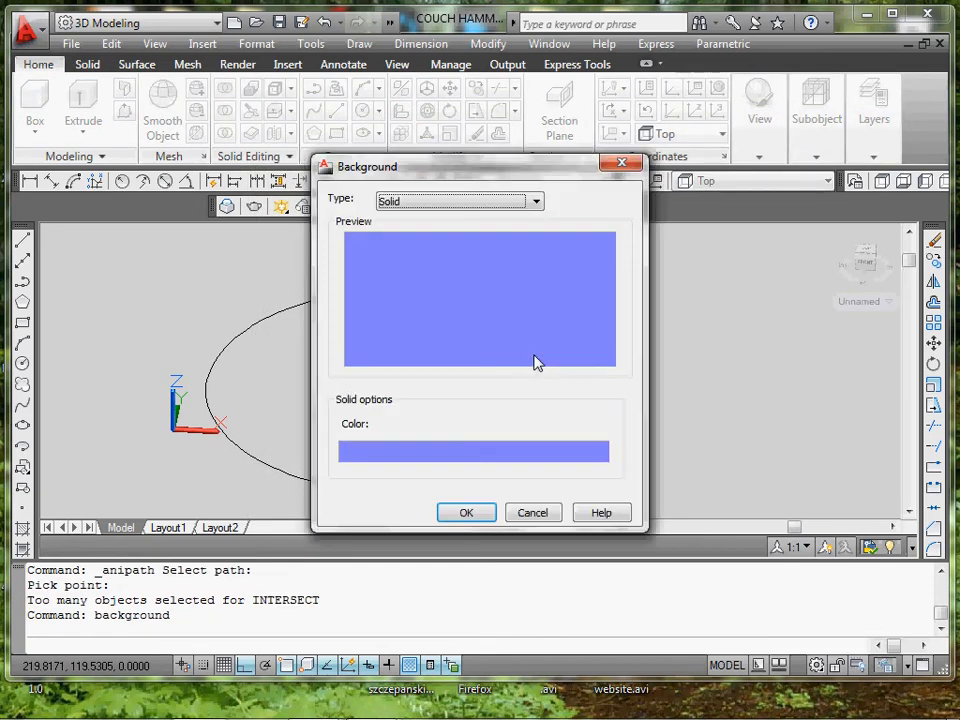
{"action": "left_click", "coordinate": [503, 204]}
{"action": "left_click", "coordinate": [437, 228]}
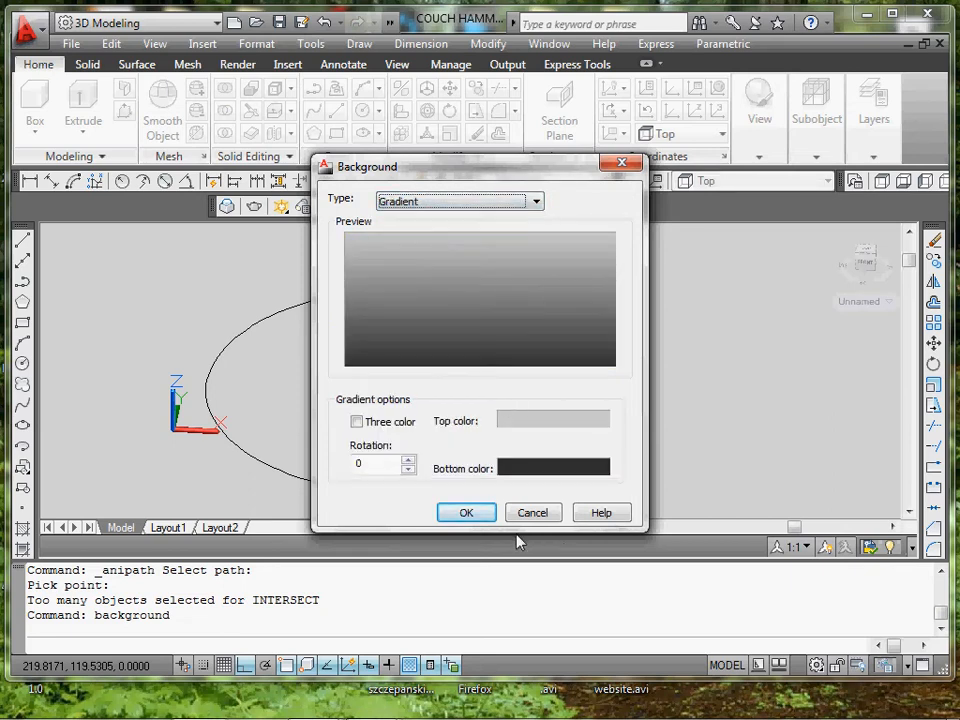
{"action": "left_click", "coordinate": [466, 512]}
{"action": "left_click", "coordinate": [474, 405]}
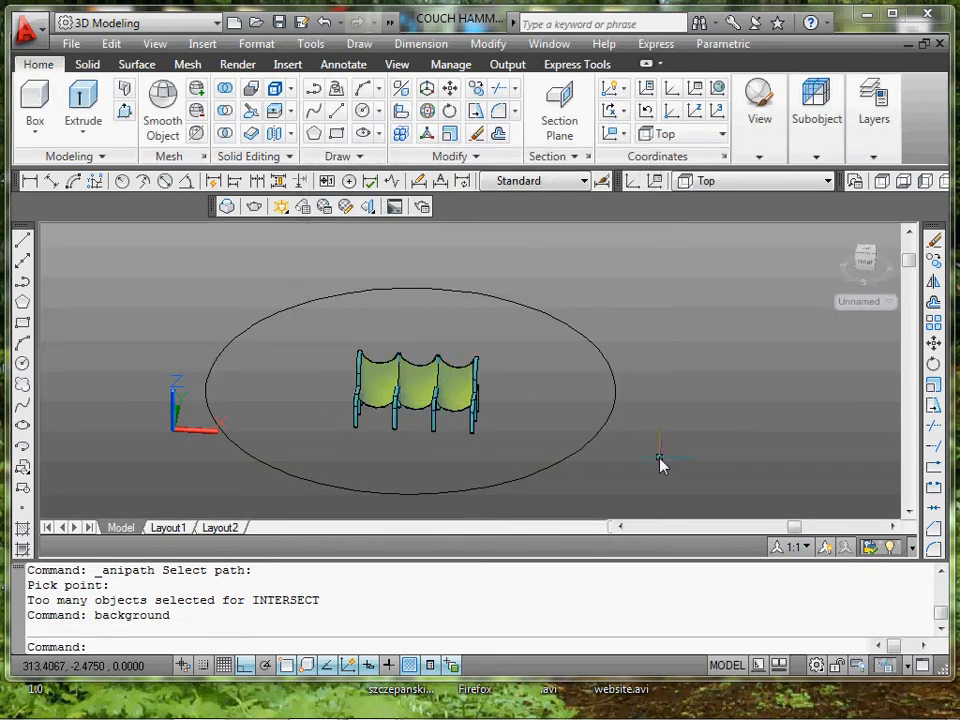
{"action": "type", "text": "render"}
{"action": "key", "text": "Return"}
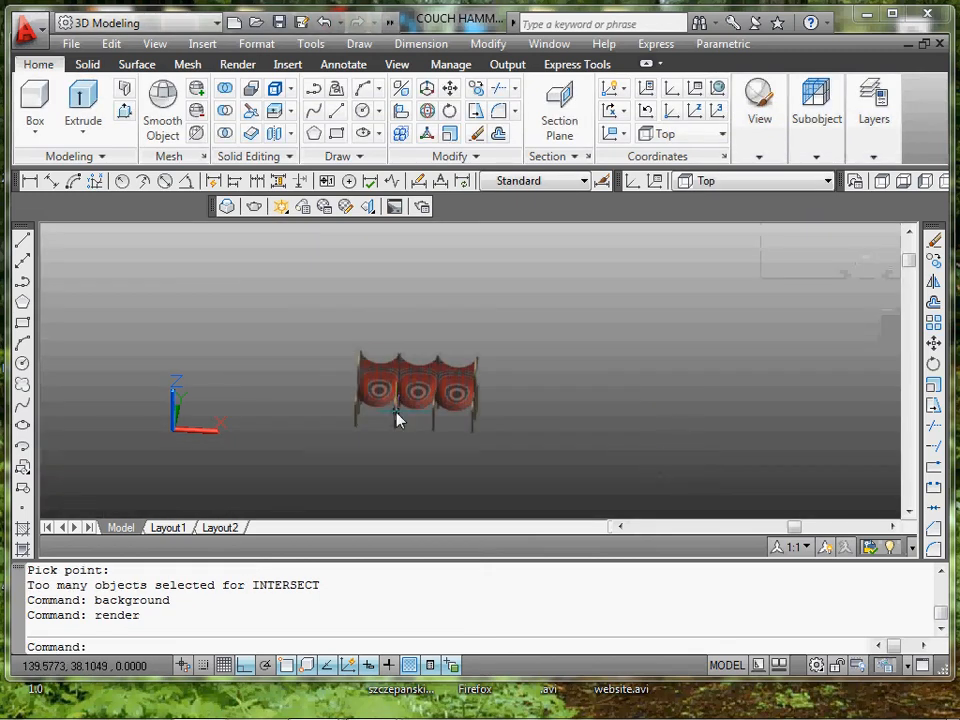
- Start a new motion path animation for the couch scene
{"action": "mouse_move", "coordinate": [396, 418]}
{"action": "middle_mouse_down", "text": "shift"}
{"action": "mouse_move", "coordinate": [403, 401]}
{"action": "mouse_move", "coordinate": [290, 318]}
{"action": "middle_mouse_up", "text": "shift"}
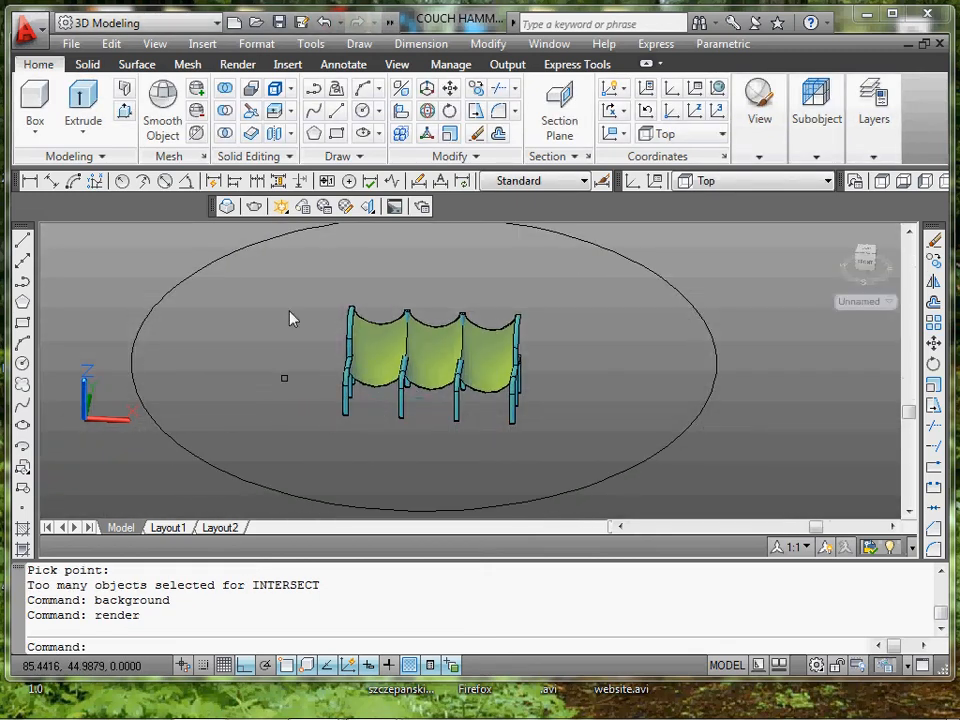
{"action": "left_click", "coordinate": [150, 45]}
{"action": "left_click", "coordinate": [220, 516]}
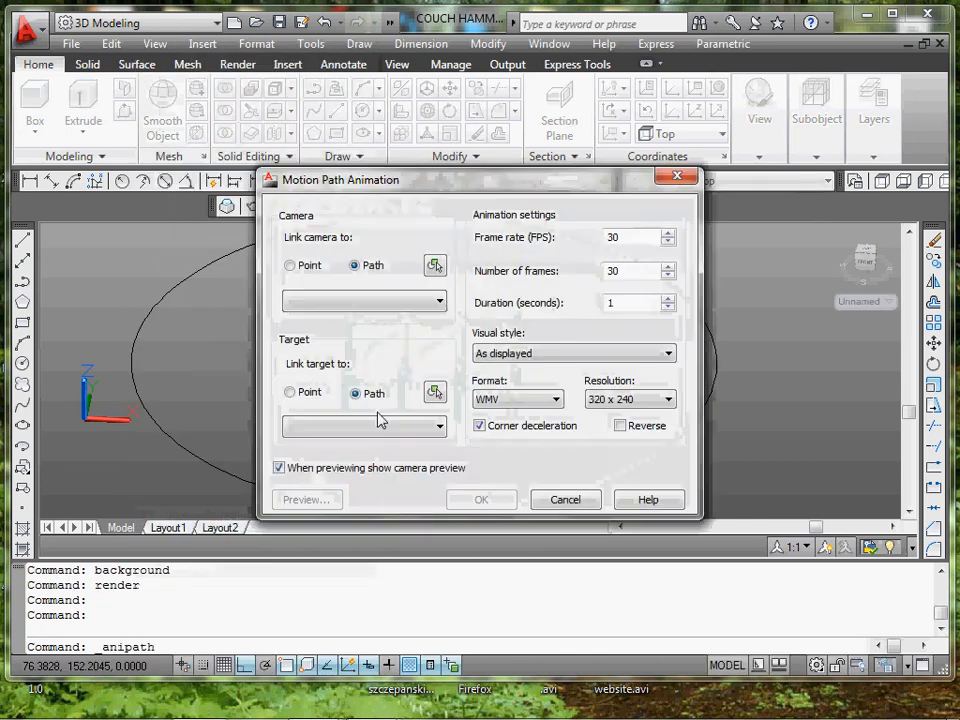